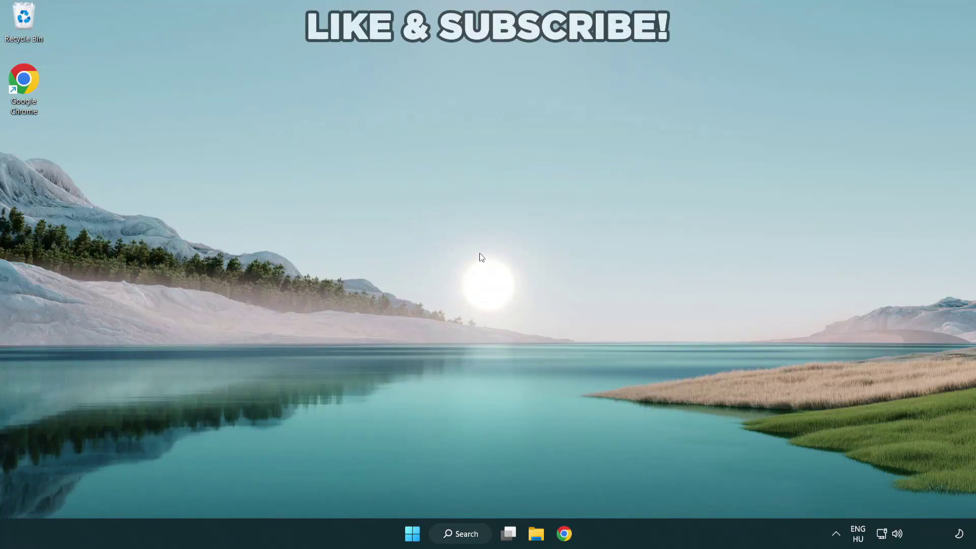
Search Windows for 'device manager' and launch Device Manager from the results.
{"action": "left_click", "coordinate": [459, 534]}
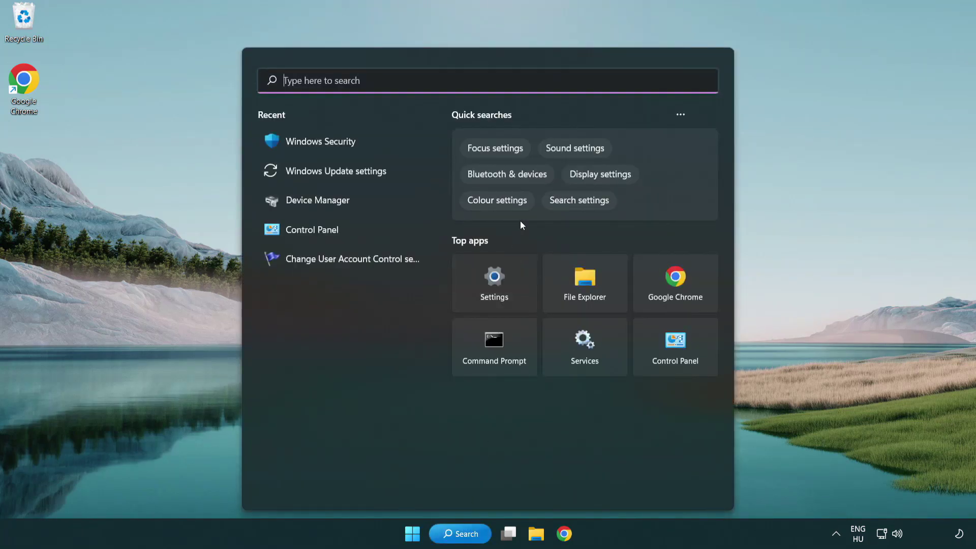
{"action": "type", "text": "device manager"}
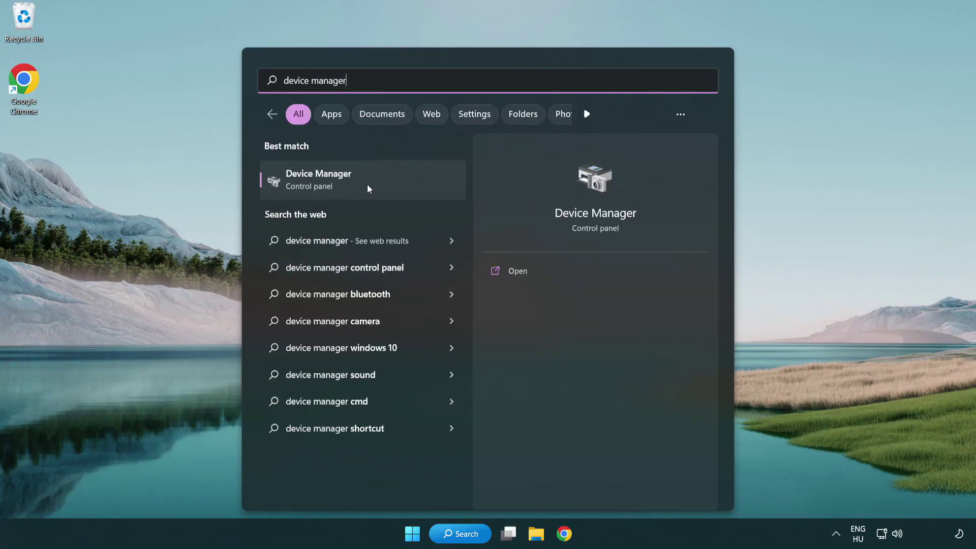
{"action": "left_click", "coordinate": [390, 185]}
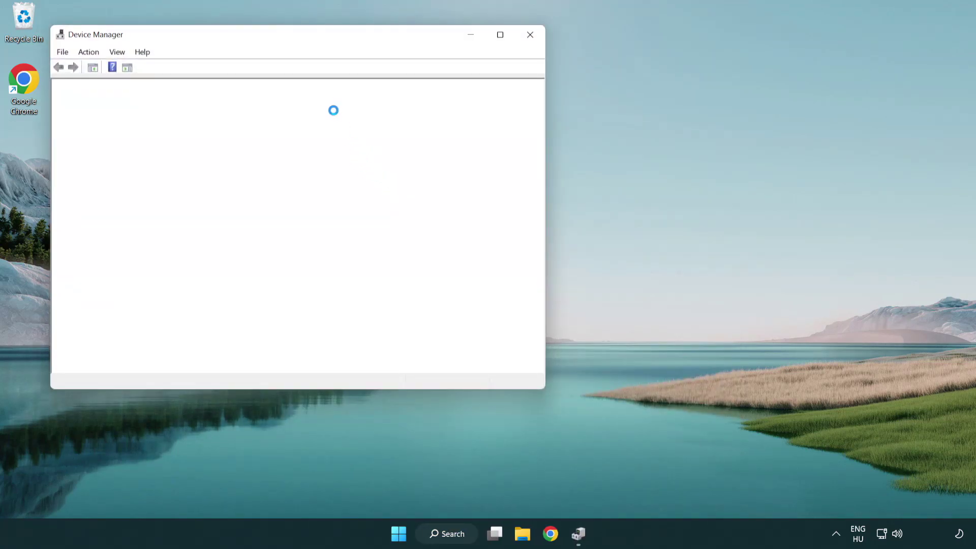
Expand Display adapters and bring up the actions menu for the VMware SVGA 3D adapter.
{"action": "left_click_drag", "start_coordinate": [267, 39], "coordinate": [430, 98]}
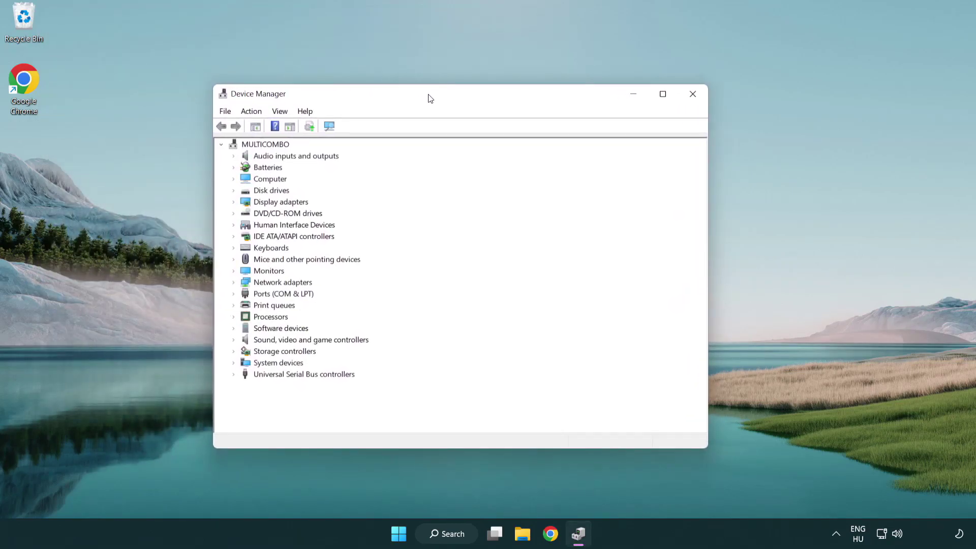
{"action": "left_click", "coordinate": [256, 205]}
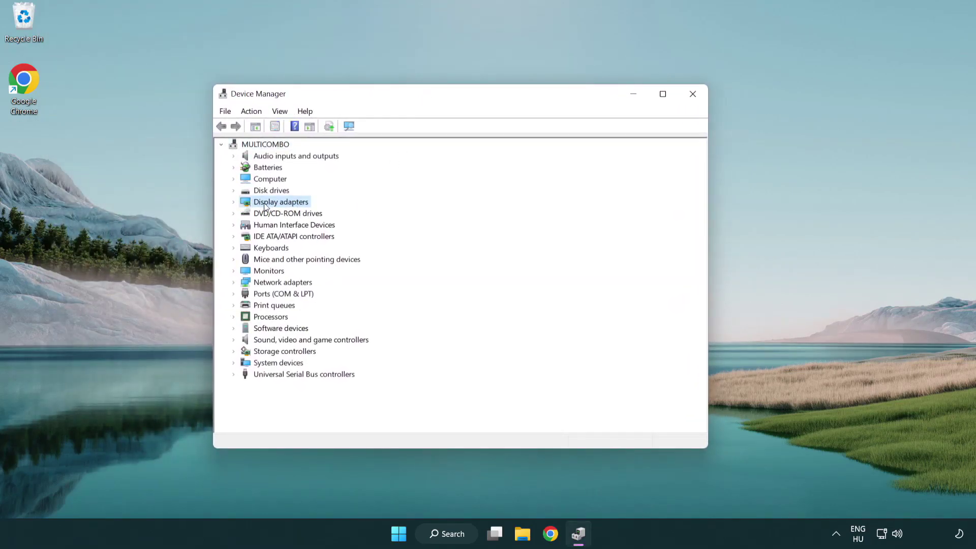
{"action": "left_click", "coordinate": [233, 203]}
{"action": "left_click", "coordinate": [271, 217]}
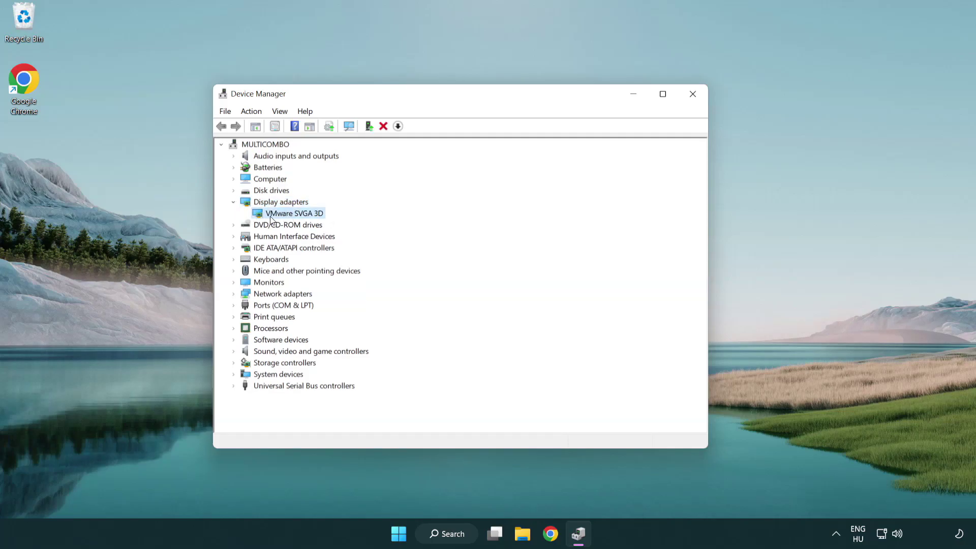
{"action": "right_click", "coordinate": [292, 217]}
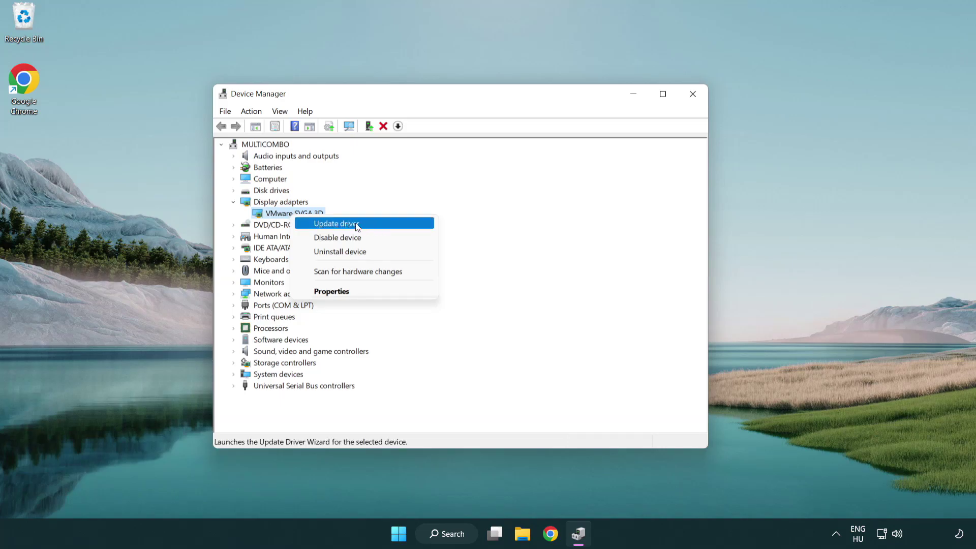
Let Windows search automatically for a VMware SVGA 3D driver, confirm it's already best, and close Device Manager.
{"action": "left_click", "coordinate": [385, 225]}
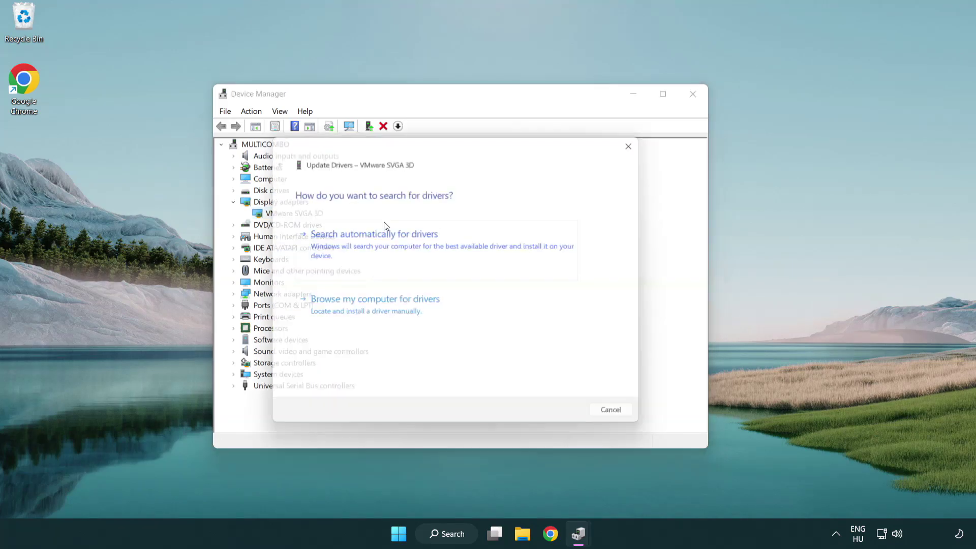
{"action": "left_click_drag", "start_coordinate": [406, 149], "coordinate": [429, 141]}
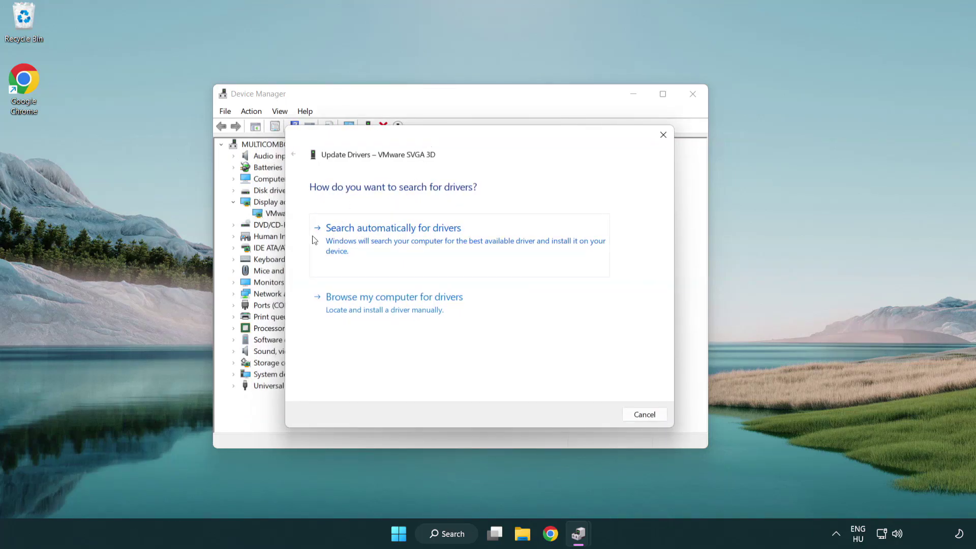
{"action": "left_click", "coordinate": [432, 242]}
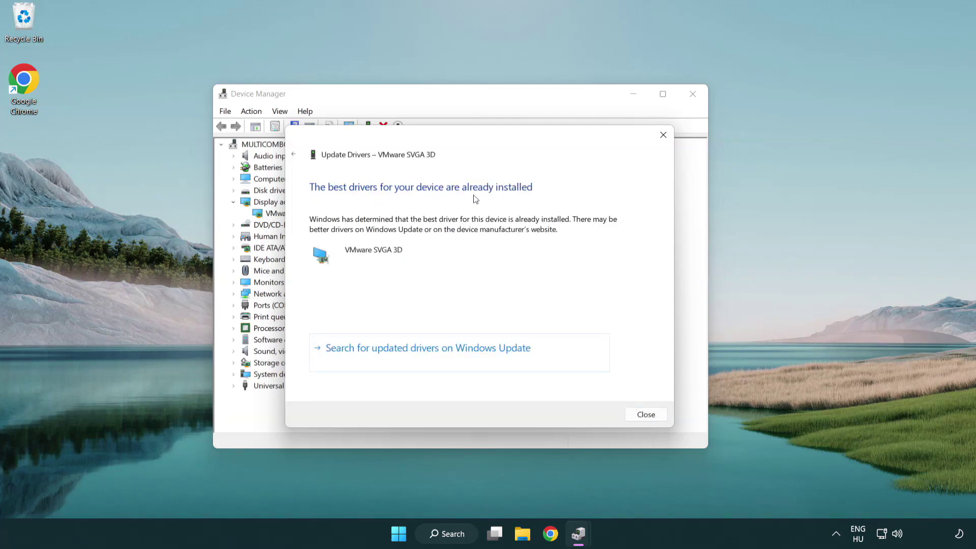
{"action": "left_click", "coordinate": [646, 416]}
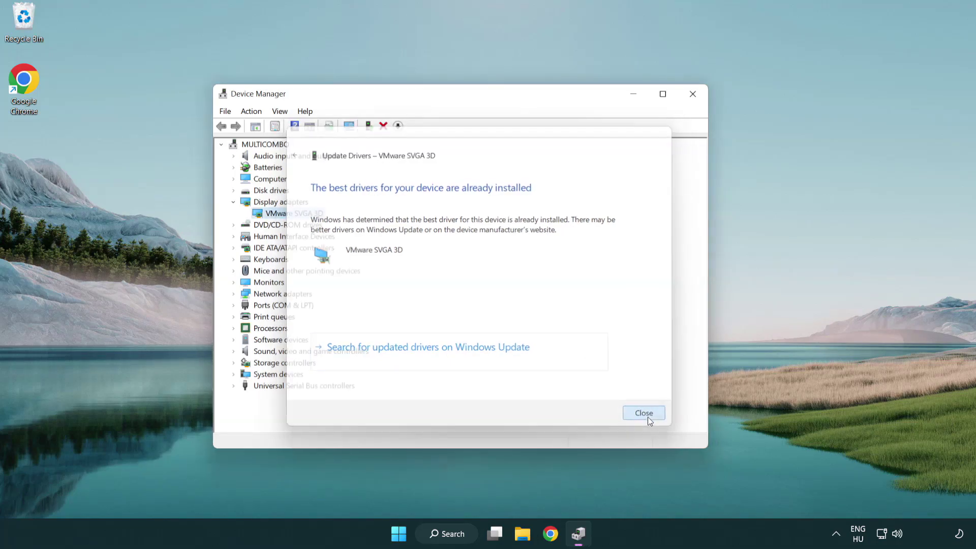
{"action": "left_click", "coordinate": [695, 96]}
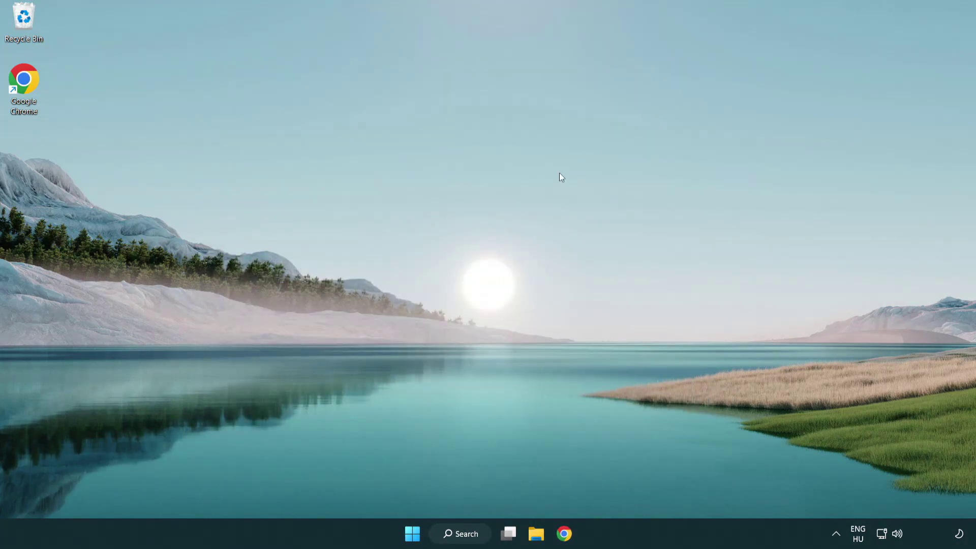
Search Windows for 'update' so Windows Update settings appears as the best match.
{"action": "left_click", "coordinate": [470, 532]}
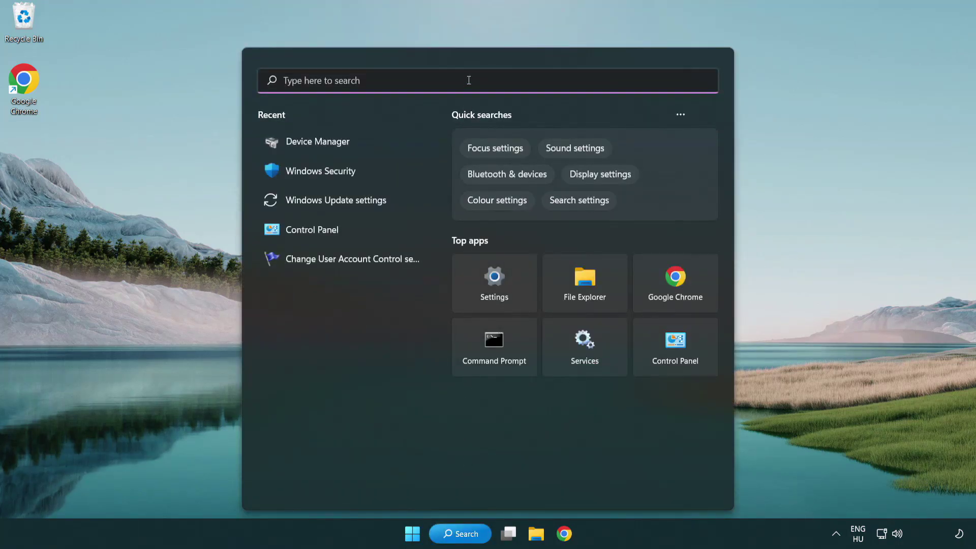
{"action": "type", "text": "update"}
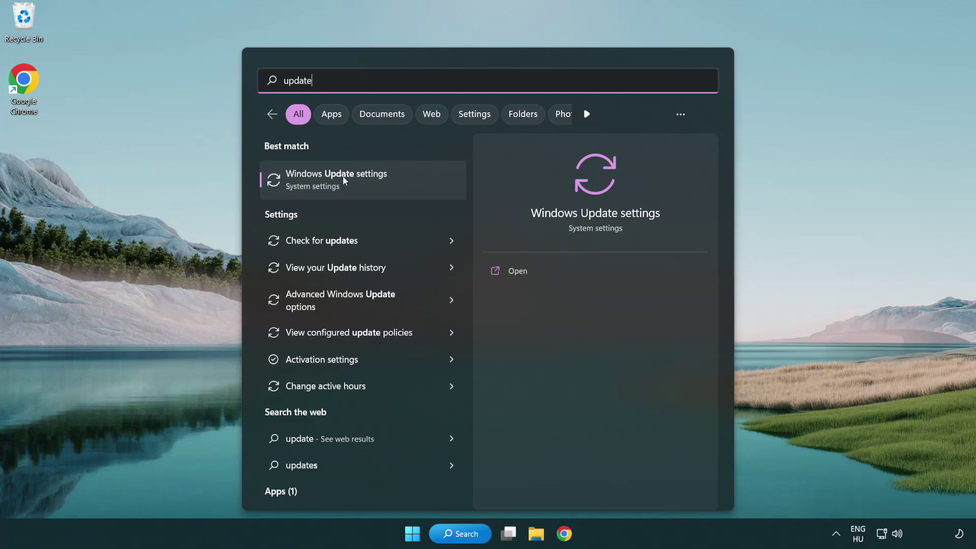
Run Check for updates in Windows Update, see 'You're up to date', then close Settings.
{"action": "left_click", "coordinate": [380, 184]}
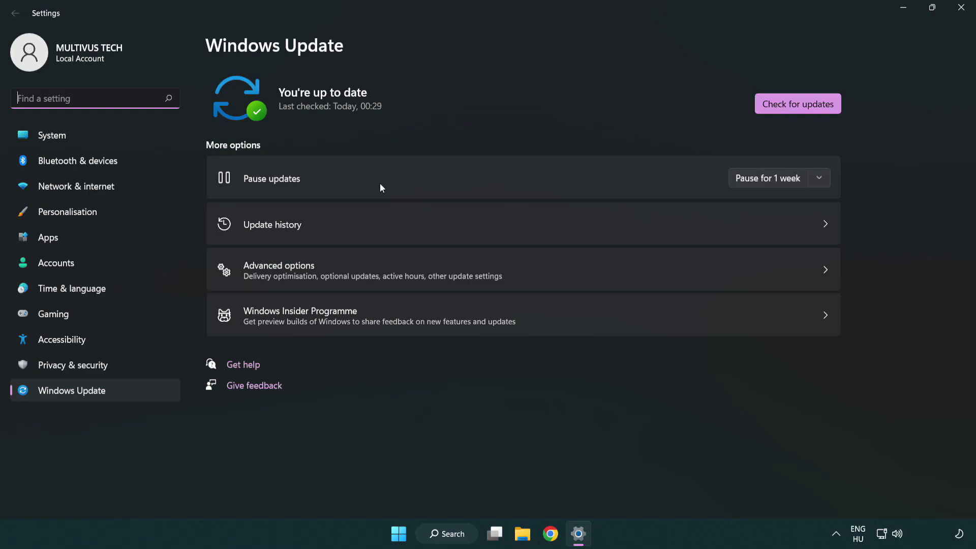
{"action": "left_click", "coordinate": [818, 109]}
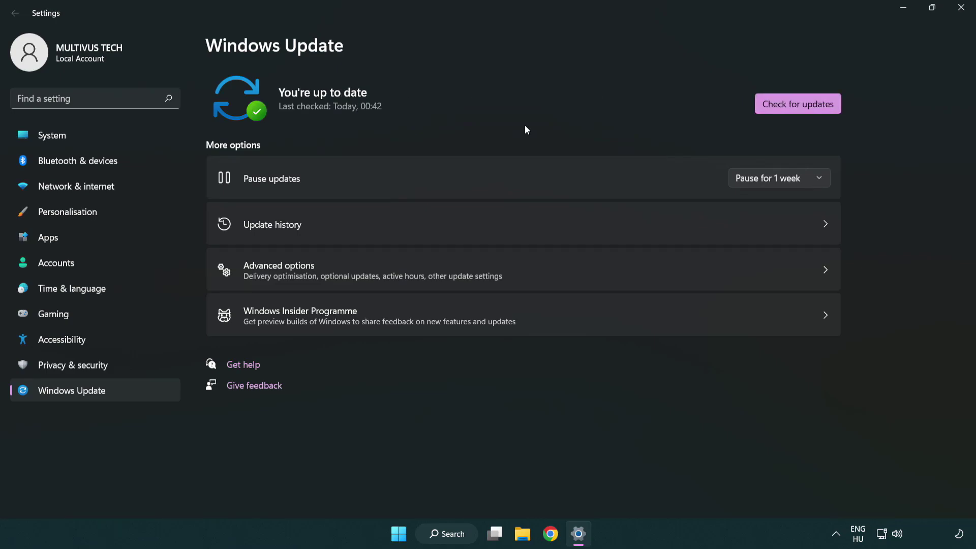
{"action": "left_click", "coordinate": [960, 8]}
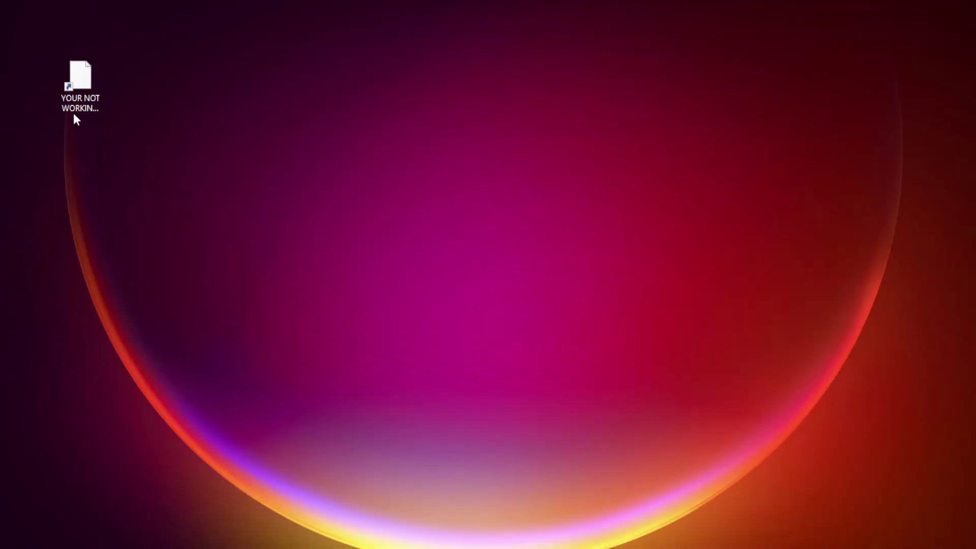
Open Properties for the 'YOUR NOT WORKING APP' desktop shortcut and center the dialog.
{"action": "left_click", "coordinate": [75, 112]}
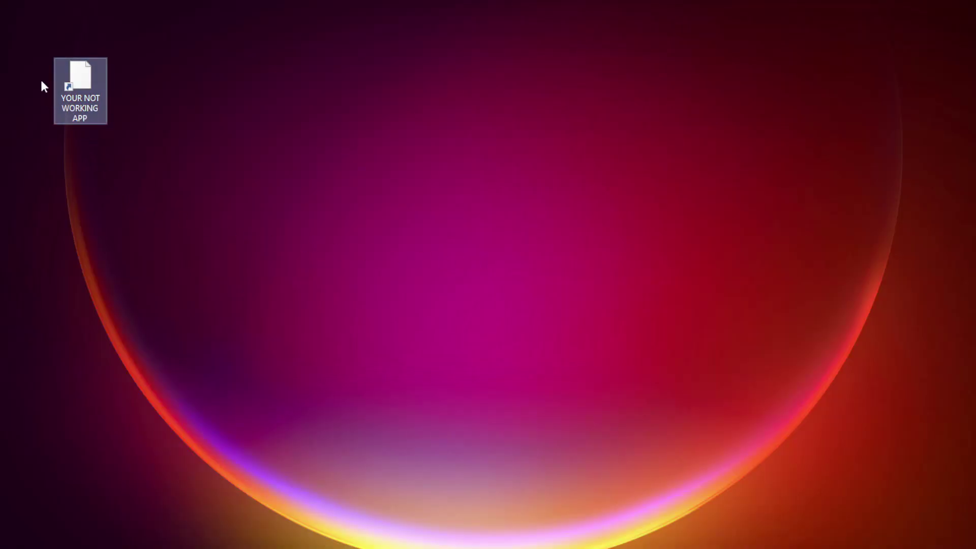
{"action": "right_click", "coordinate": [80, 71]}
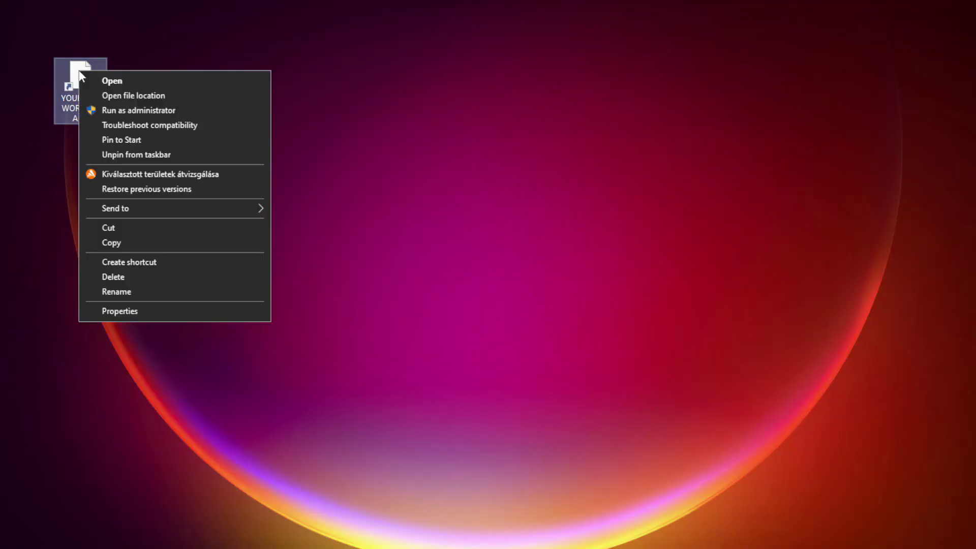
{"action": "left_click", "coordinate": [195, 310]}
{"action": "left_click_drag", "start_coordinate": [214, 81], "coordinate": [486, 108]}
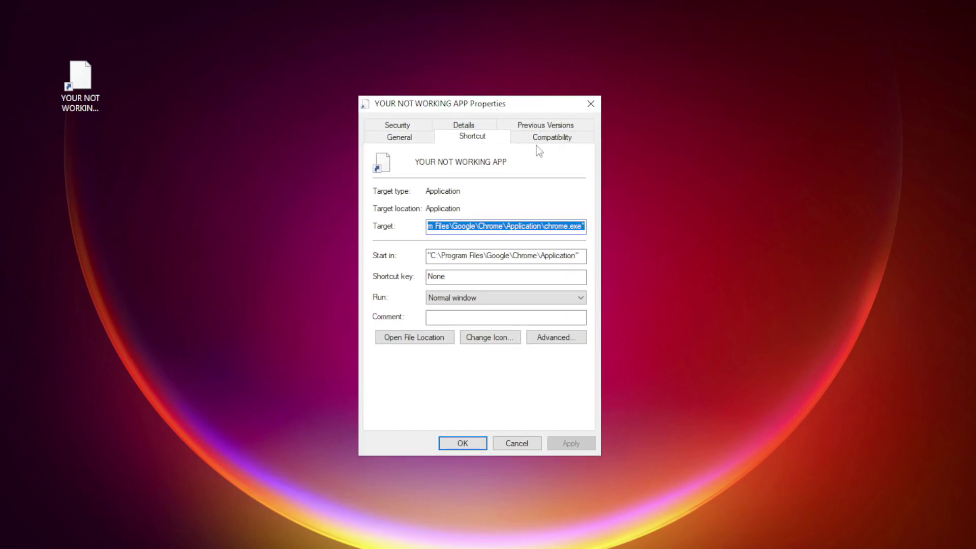
Enable Windows 8 compatibility mode and disable fullscreen optimizations for the shortcut, then apply and confirm.
{"action": "left_click", "coordinate": [572, 144]}
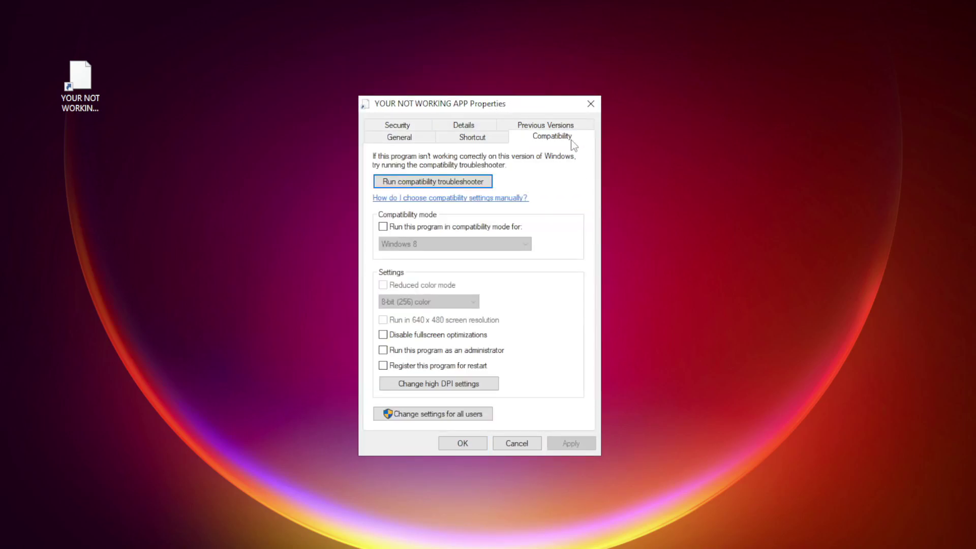
{"action": "left_click", "coordinate": [398, 231]}
{"action": "left_click", "coordinate": [436, 244]}
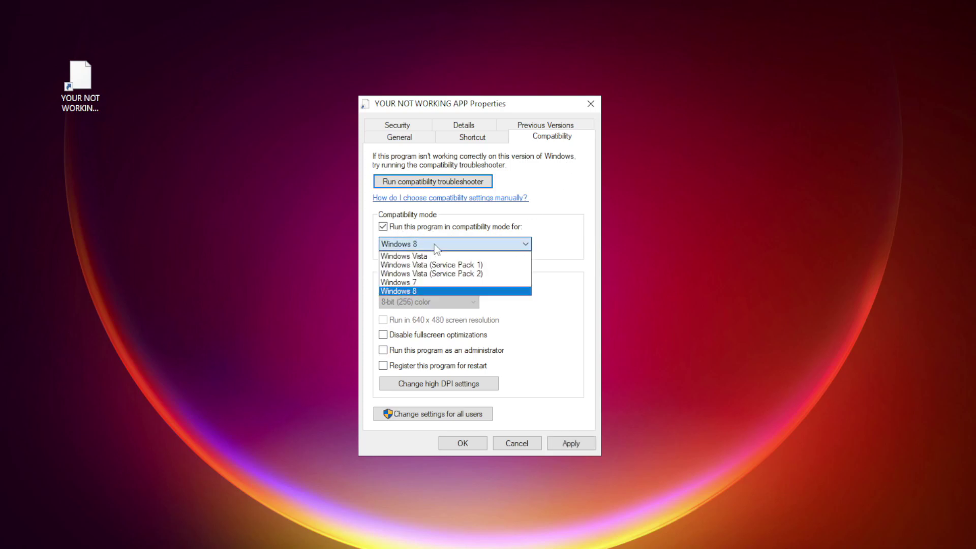
{"action": "left_click", "coordinate": [426, 288]}
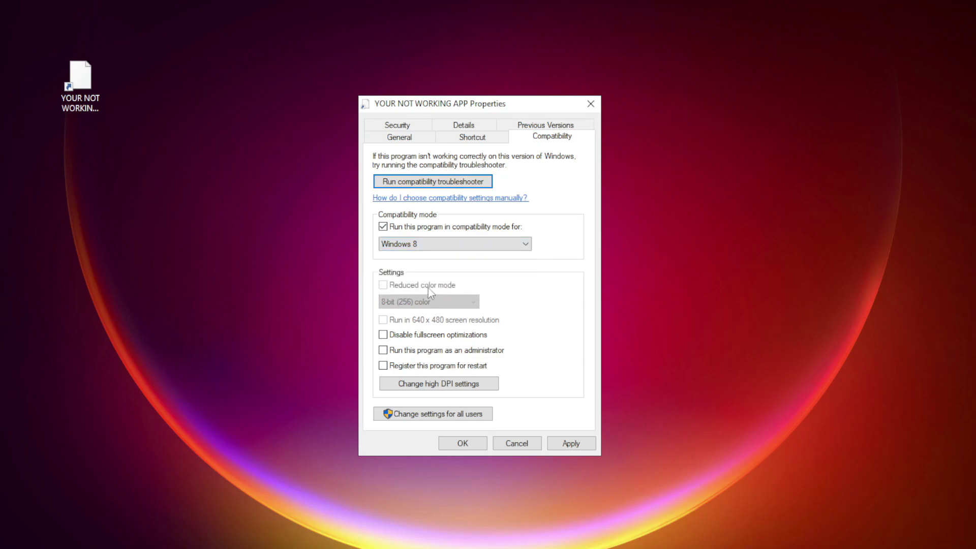
{"action": "left_click", "coordinate": [426, 337]}
{"action": "left_click", "coordinate": [571, 444]}
{"action": "left_click", "coordinate": [466, 446]}
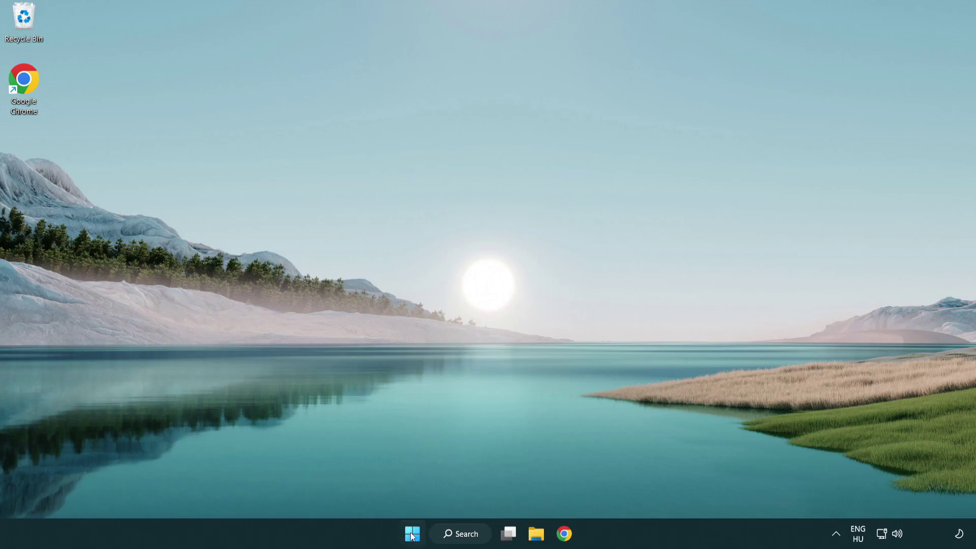
Launch Task Manager from the Start button's quick-link menu.
{"action": "right_click", "coordinate": [414, 537]}
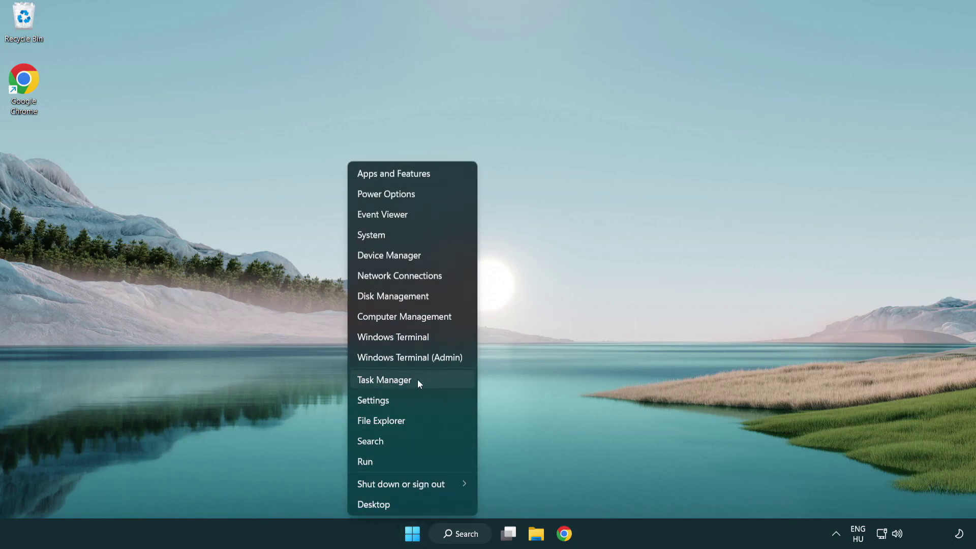
{"action": "left_click", "coordinate": [431, 385]}
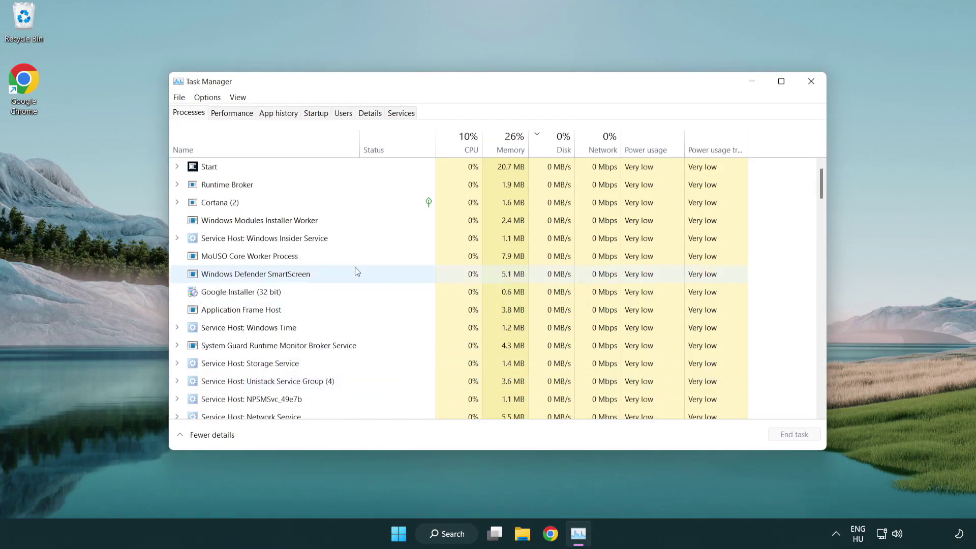
On the Startup tab, disable Terminal, Phone Link, Cortana and Windows Security notifications.
{"action": "left_click", "coordinate": [318, 115]}
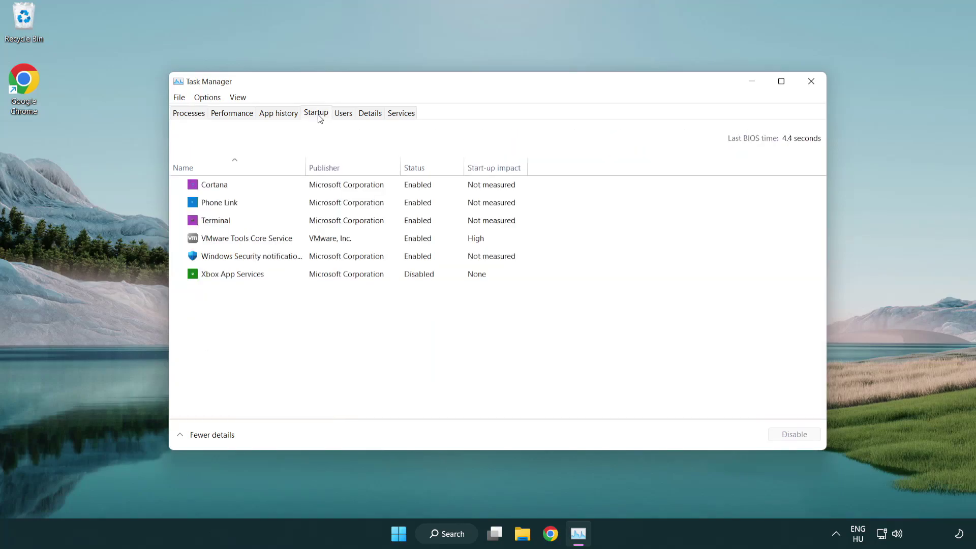
{"action": "left_click", "coordinate": [319, 222]}
{"action": "left_click", "coordinate": [778, 435]}
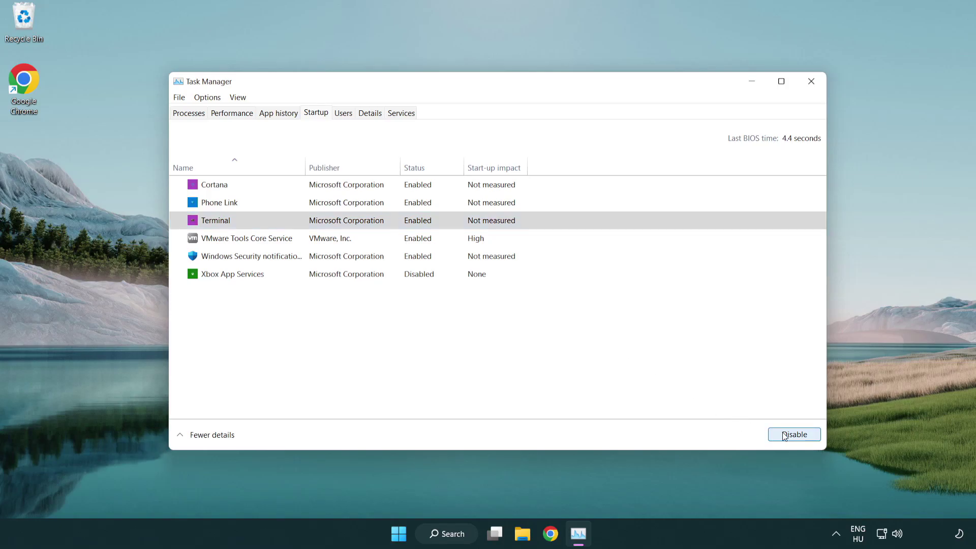
{"action": "left_click", "coordinate": [407, 204]}
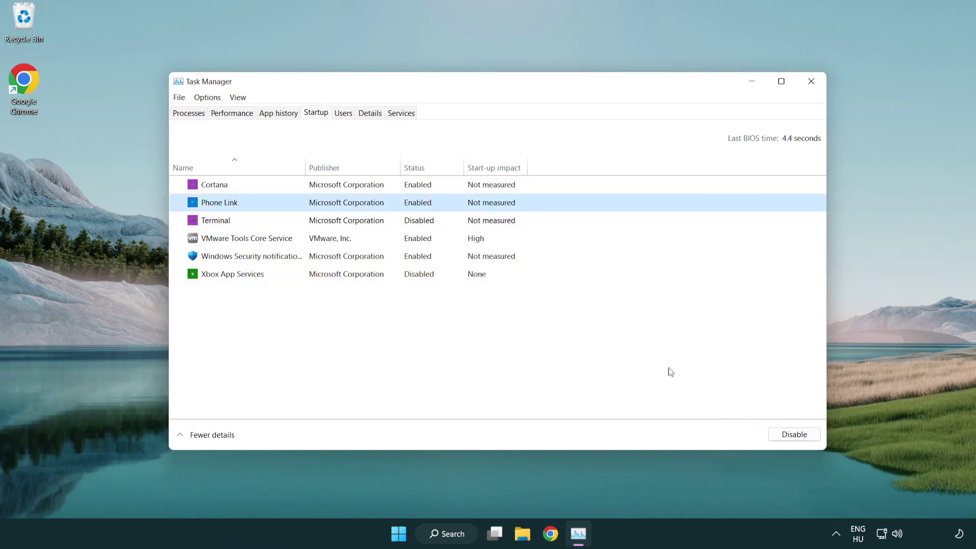
{"action": "left_click", "coordinate": [791, 436]}
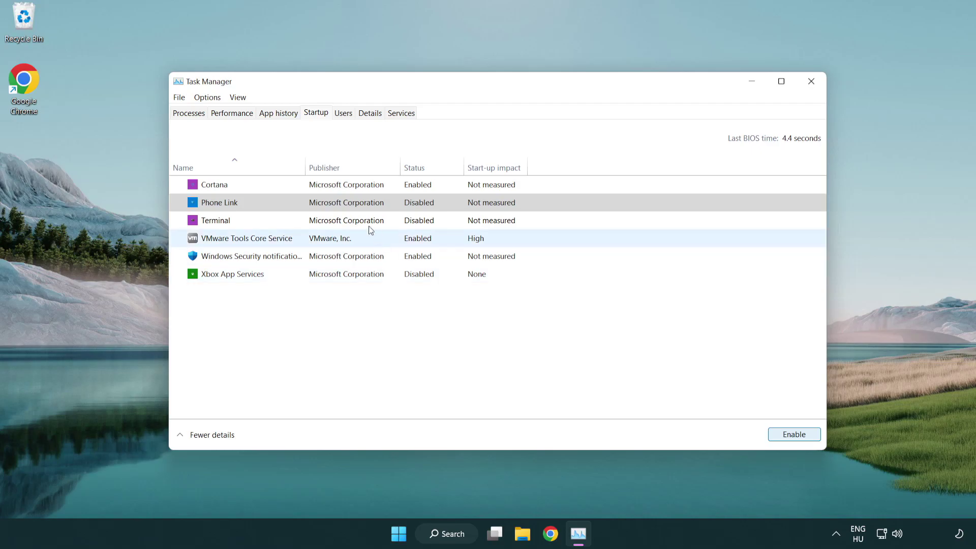
{"action": "left_click", "coordinate": [349, 190]}
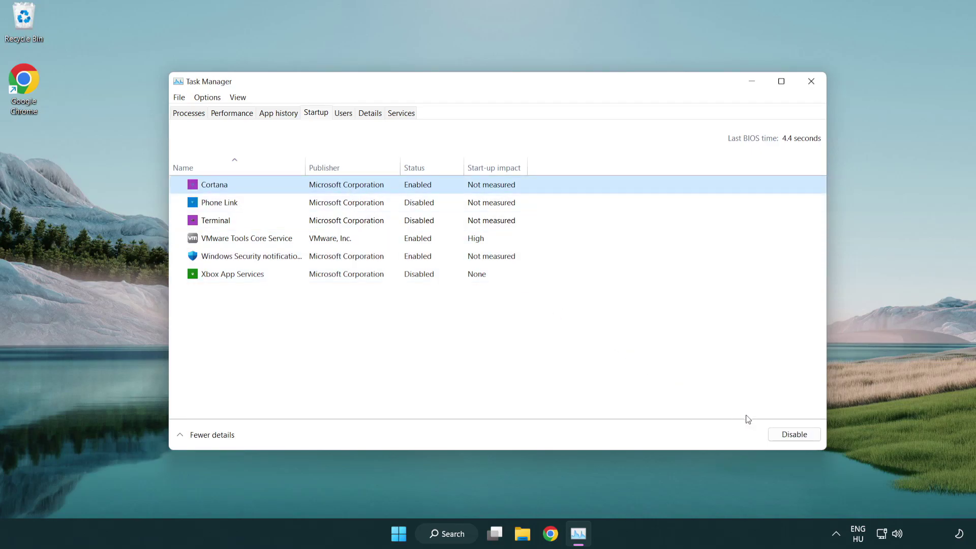
{"action": "left_click", "coordinate": [791, 435]}
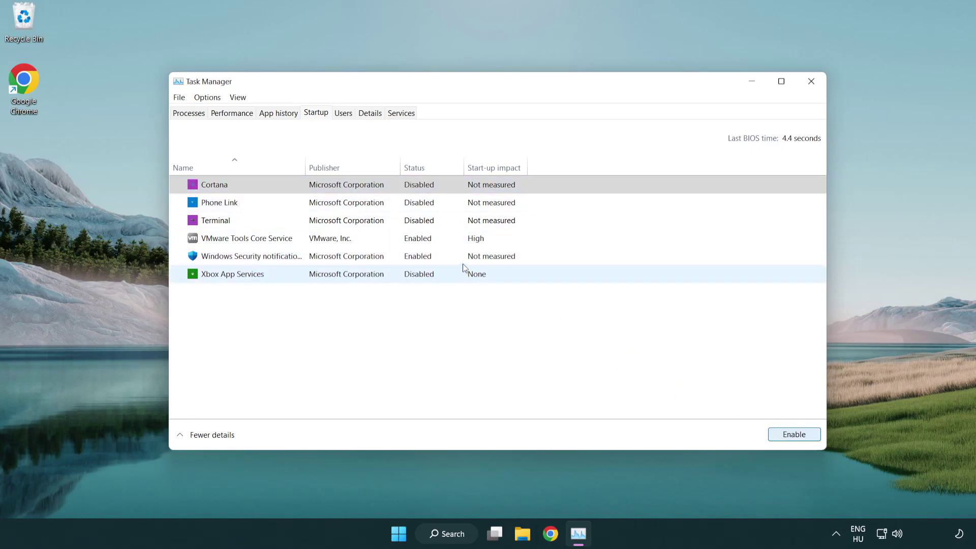
{"action": "left_click", "coordinate": [463, 259]}
{"action": "left_click", "coordinate": [788, 437]}
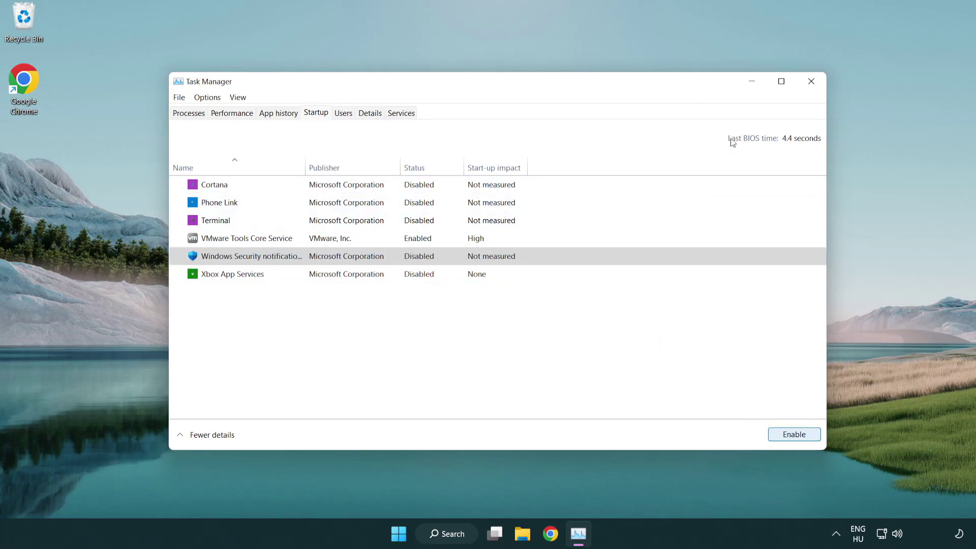
Close Task Manager and return to Chrome's DirectX End-User Runtime page.
{"action": "left_click", "coordinate": [812, 85]}
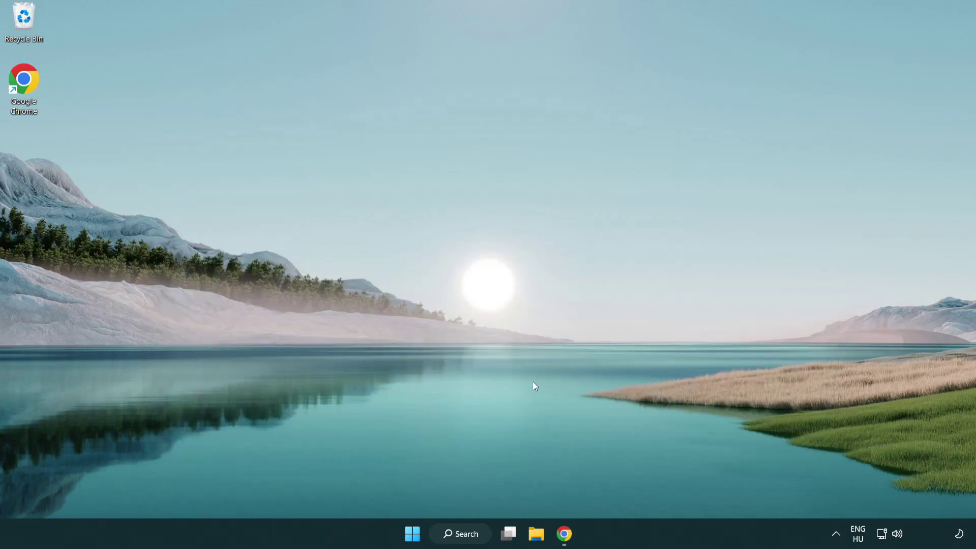
{"action": "left_click", "coordinate": [565, 534]}
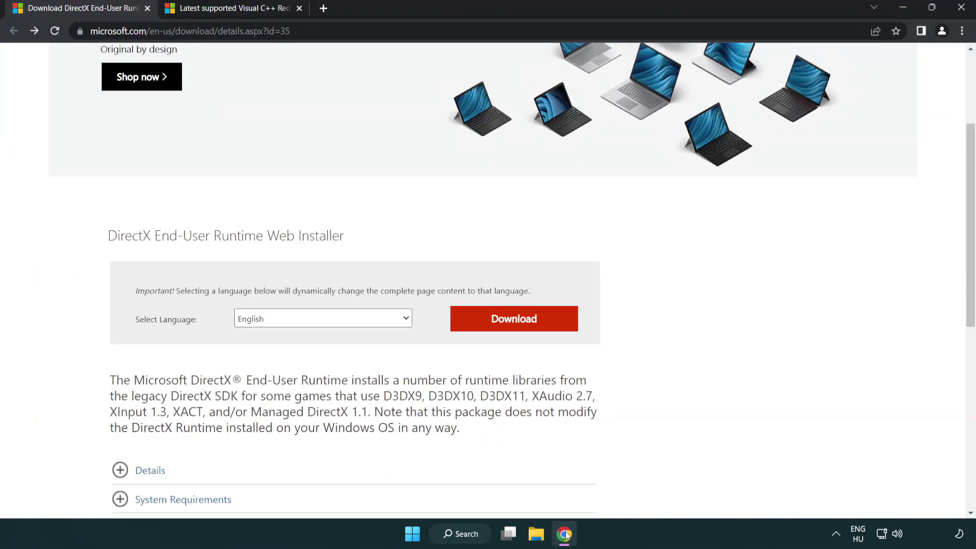
{"action": "scroll", "coordinate": [403, 436], "scroll_direction": "up", "scroll_amount": 3}
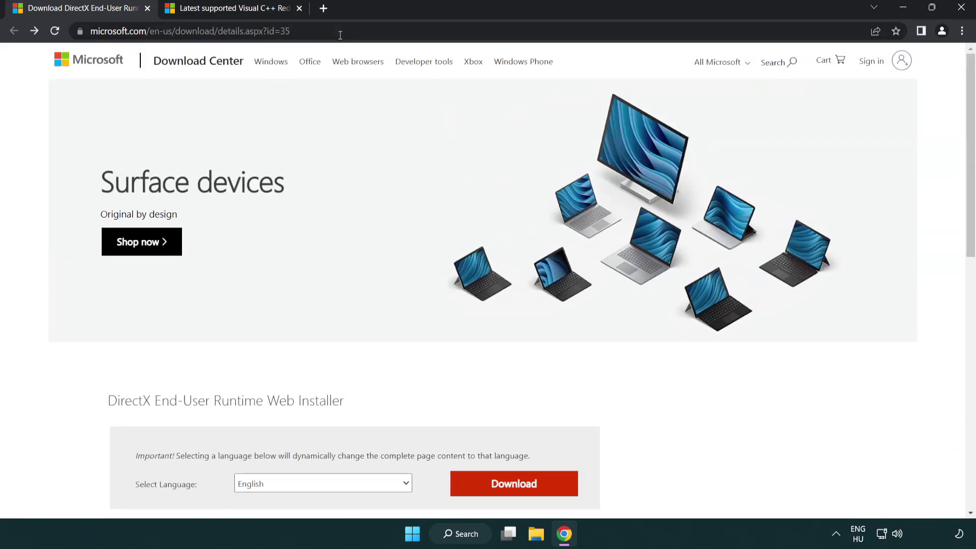
{"action": "left_click_drag", "start_coordinate": [292, 31], "coordinate": [97, 21]}
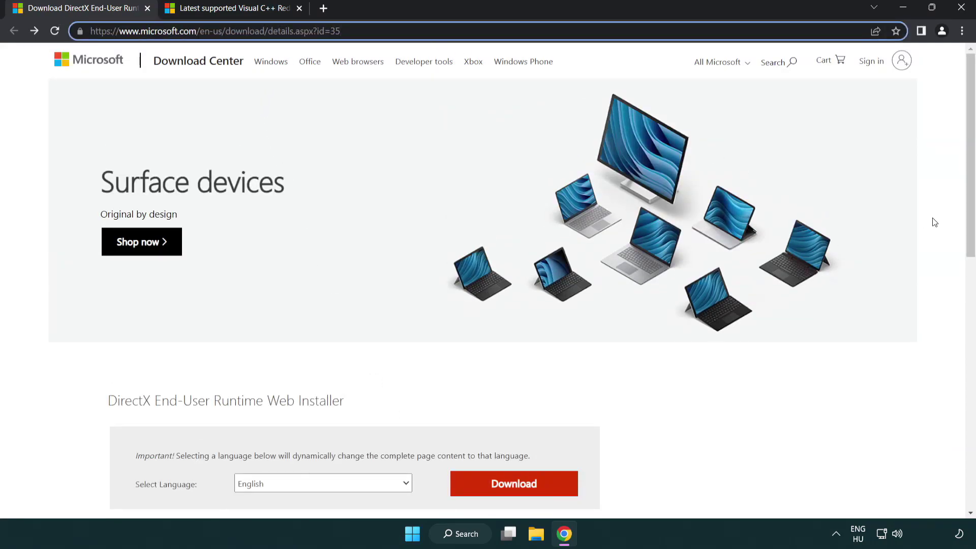
{"action": "left_click", "coordinate": [937, 222]}
Download the DirectX End-User Runtime Web Installer and run dxwebsetup.exe.
{"action": "left_click_drag", "start_coordinate": [964, 222], "coordinate": [962, 285]}
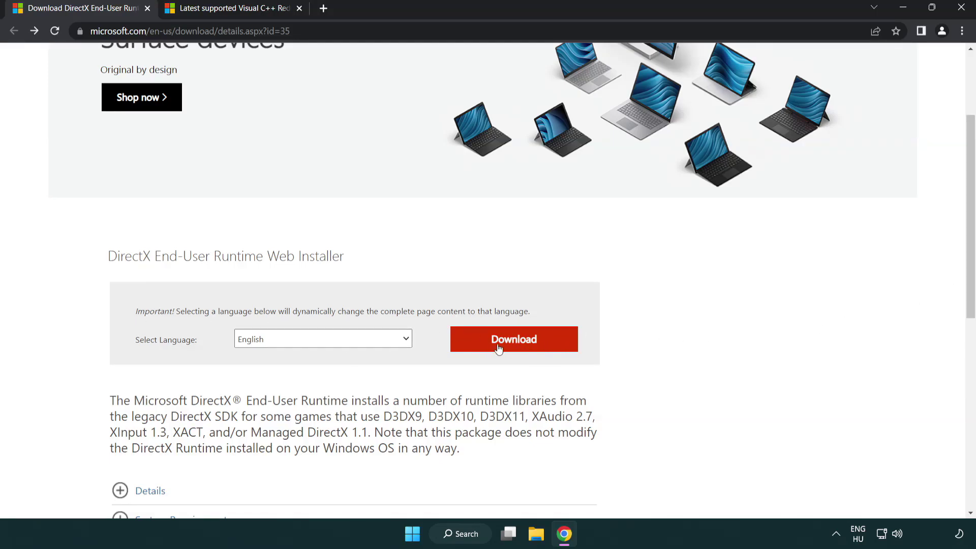
{"action": "left_click", "coordinate": [518, 340]}
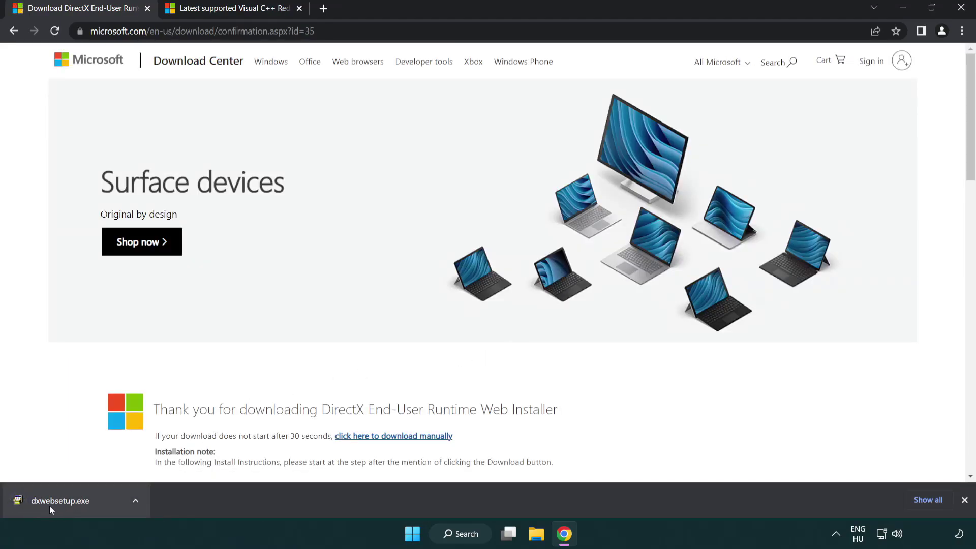
{"action": "left_click", "coordinate": [63, 502]}
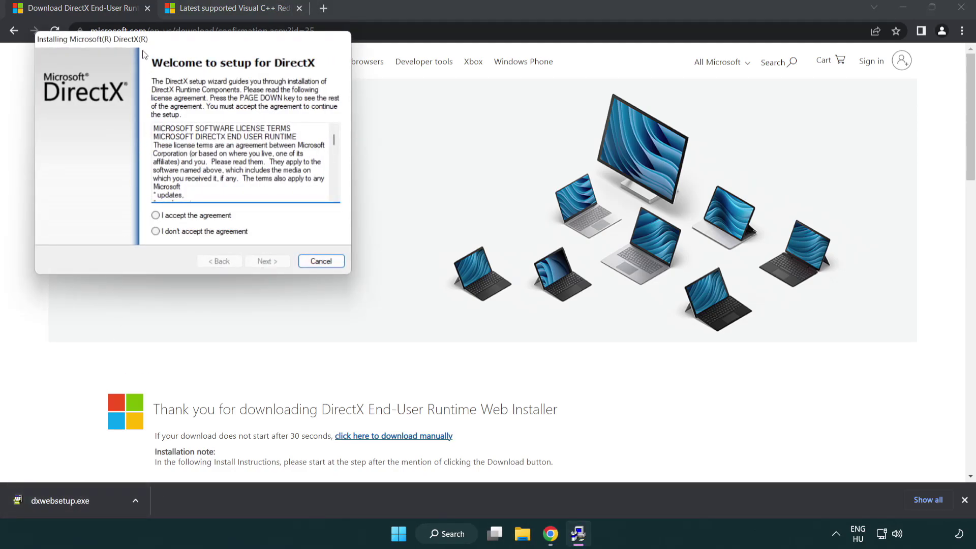
Accept the DirectX license, leave the Bing Bar unchecked, and finish DirectX Setup.
{"action": "left_click_drag", "start_coordinate": [144, 53], "coordinate": [432, 157]}
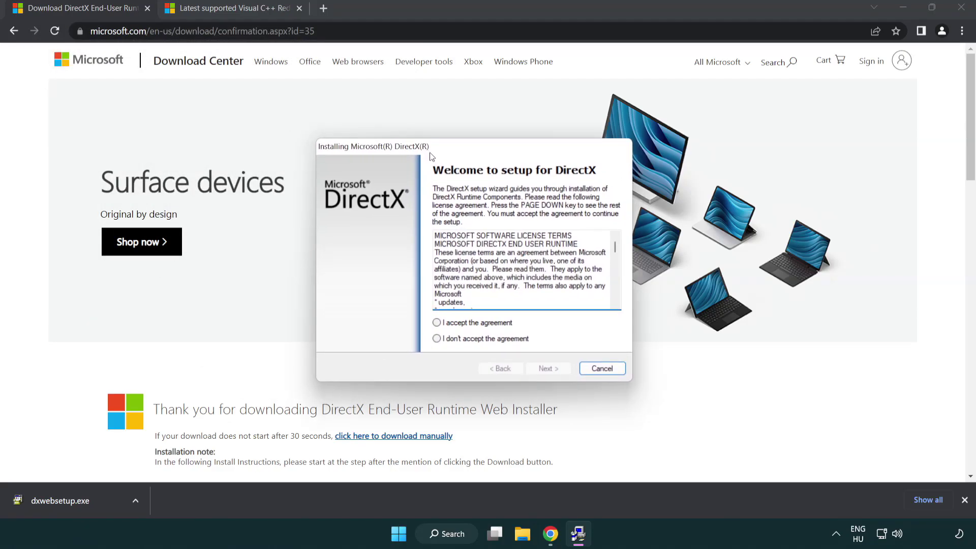
{"action": "left_click_drag", "start_coordinate": [616, 252], "coordinate": [615, 295]}
{"action": "left_click", "coordinate": [437, 323]}
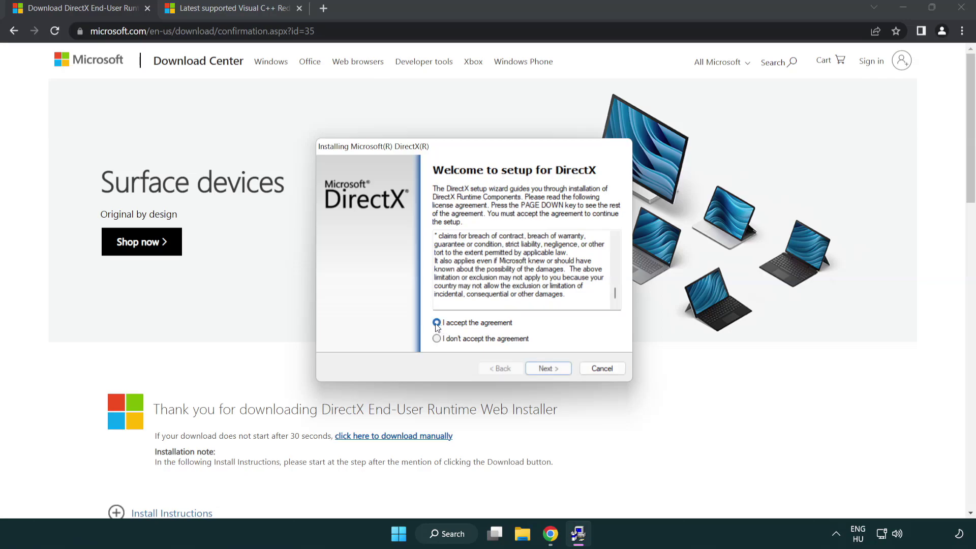
{"action": "left_click", "coordinate": [550, 369]}
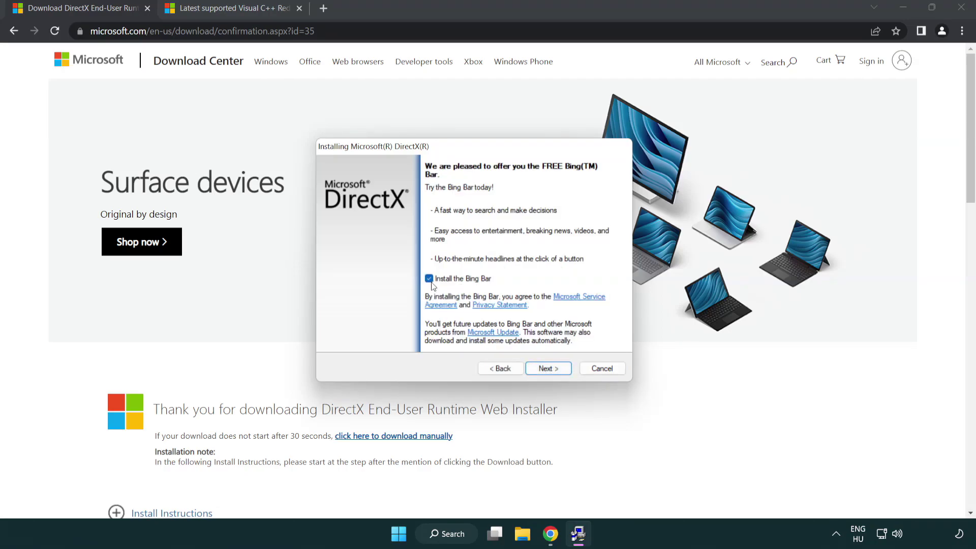
{"action": "left_click", "coordinate": [553, 370]}
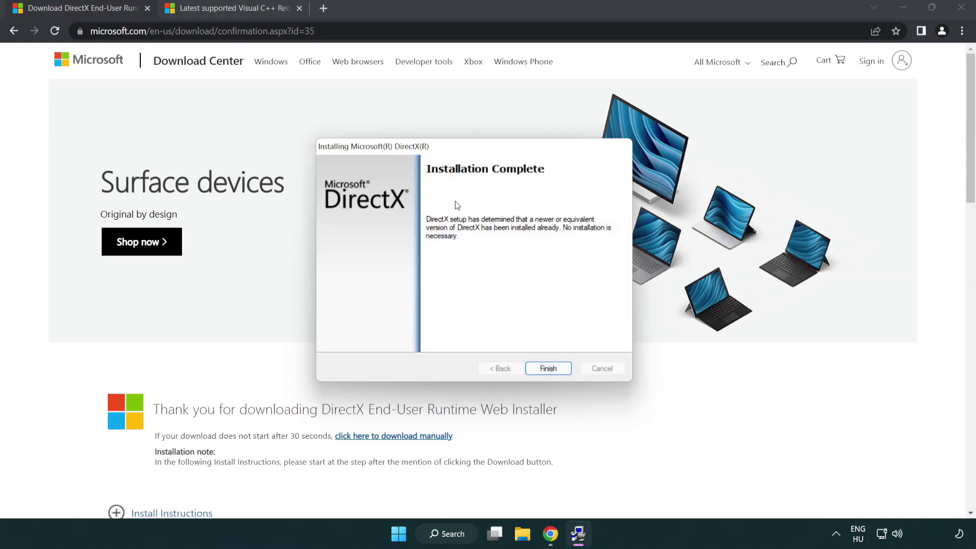
{"action": "left_click", "coordinate": [548, 367]}
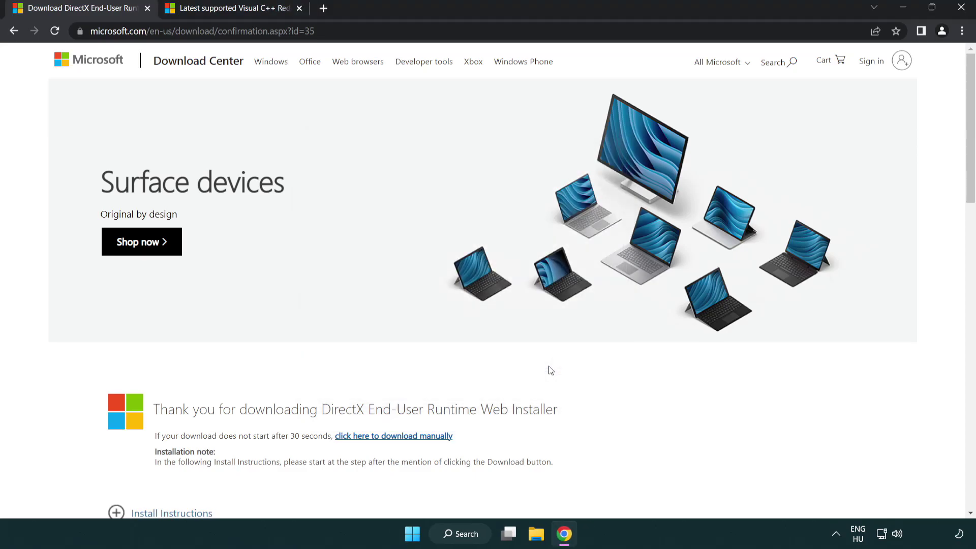
Close the DirectX tab and scroll Microsoft Learn down to the Visual C++ downloads table.
{"action": "left_click", "coordinate": [147, 8]}
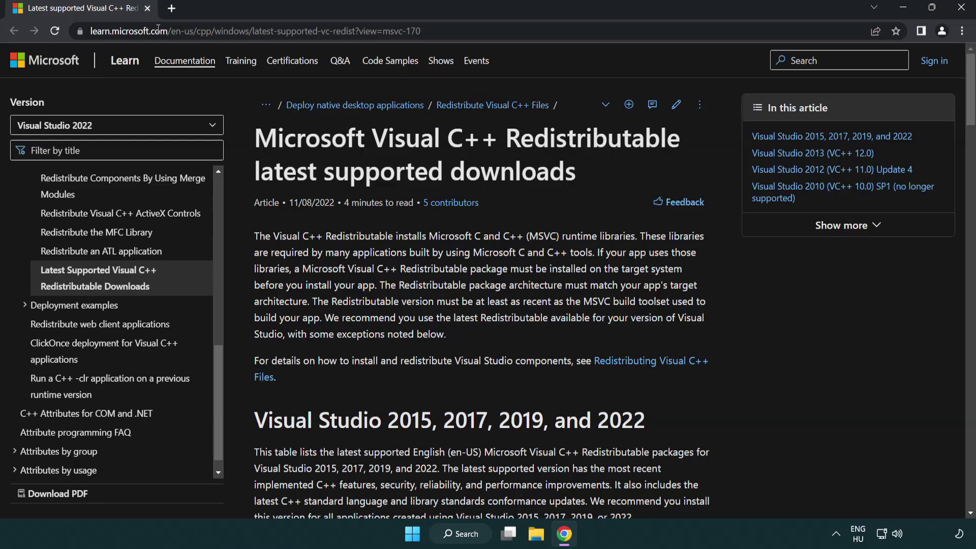
{"action": "left_click_drag", "start_coordinate": [451, 31], "coordinate": [174, 27]}
{"action": "left_click", "coordinate": [522, 34]}
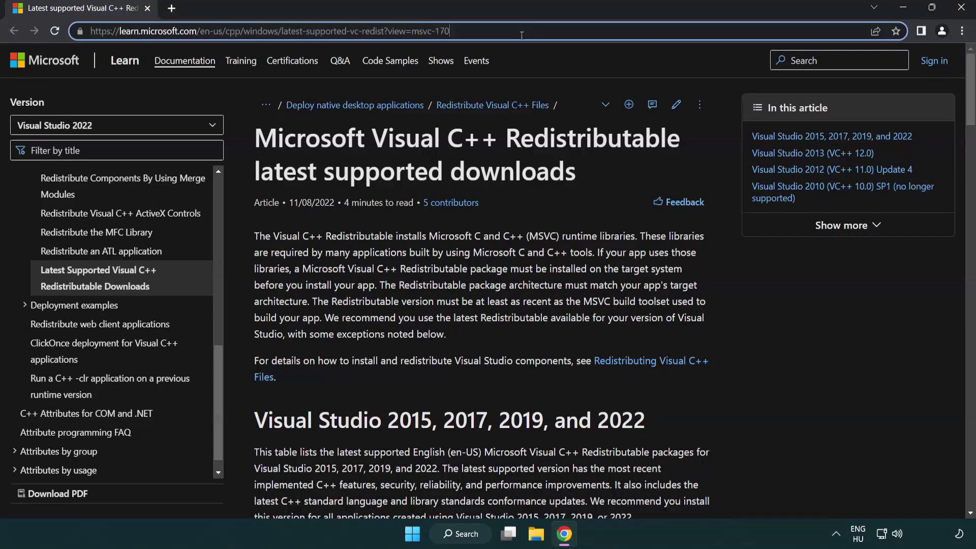
{"action": "left_click", "coordinate": [503, 167]}
{"action": "scroll", "coordinate": [502, 167], "scroll_direction": "down", "scroll_amount": 6}
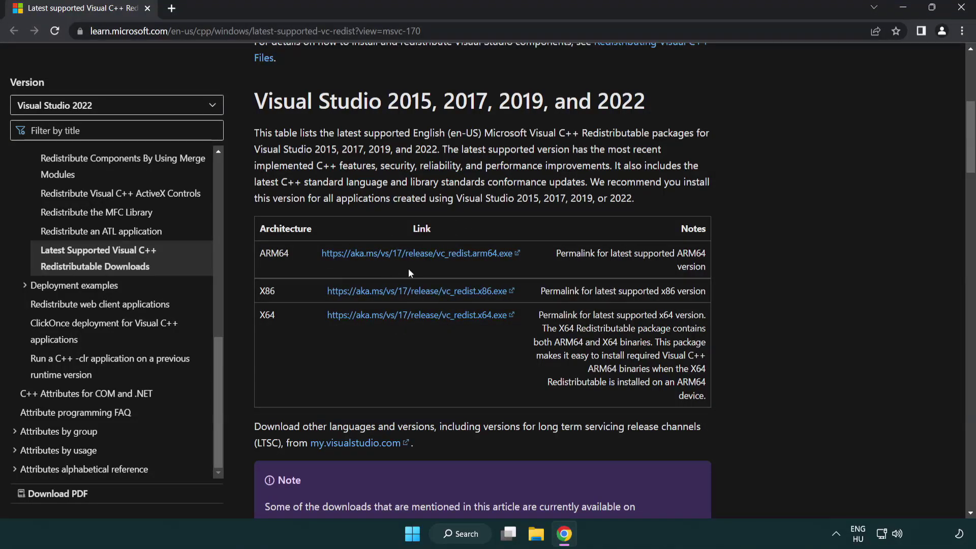
Download the ARM64, x86 and x64 vc_redist installers and launch VC_redist.arm64.exe.
{"action": "left_click", "coordinate": [397, 254]}
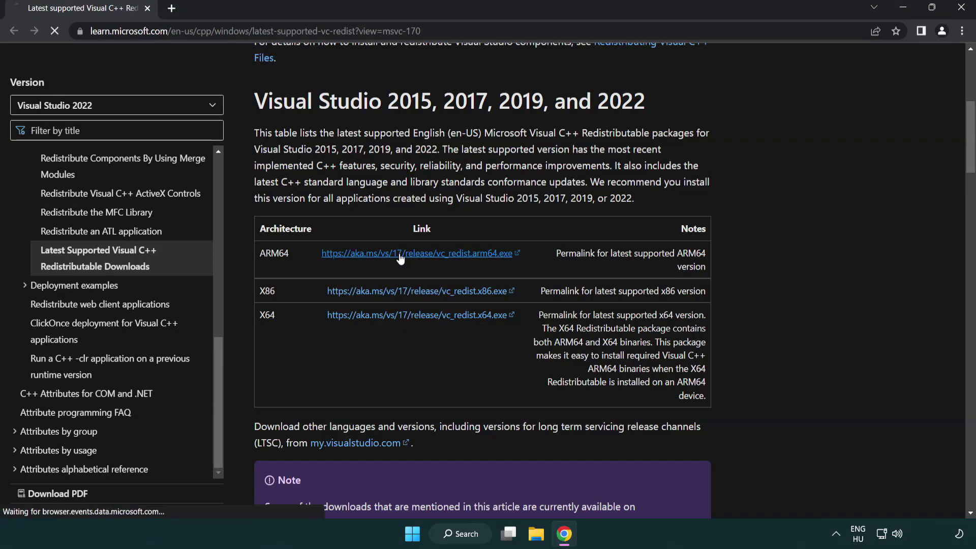
{"action": "left_click", "coordinate": [407, 291]}
{"action": "left_click", "coordinate": [406, 315]}
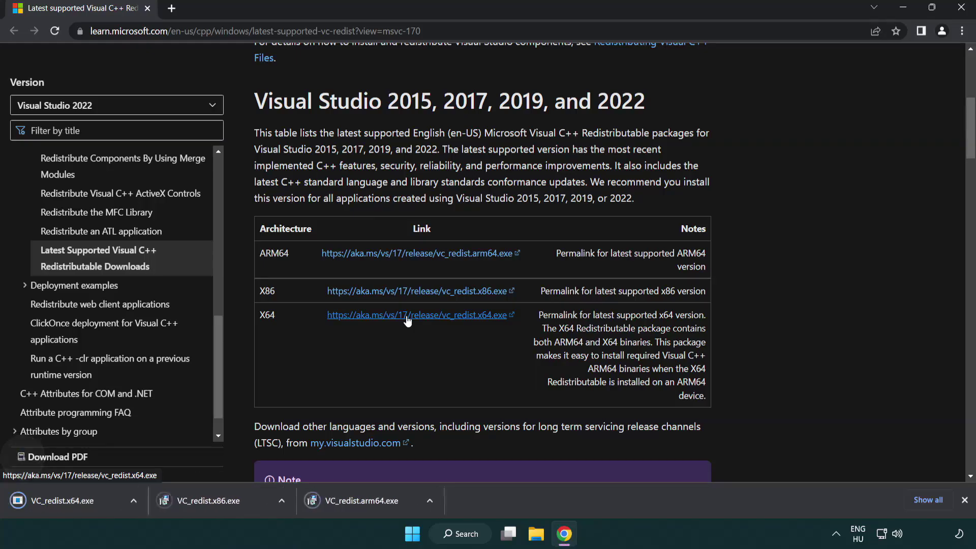
{"action": "left_click", "coordinate": [374, 508]}
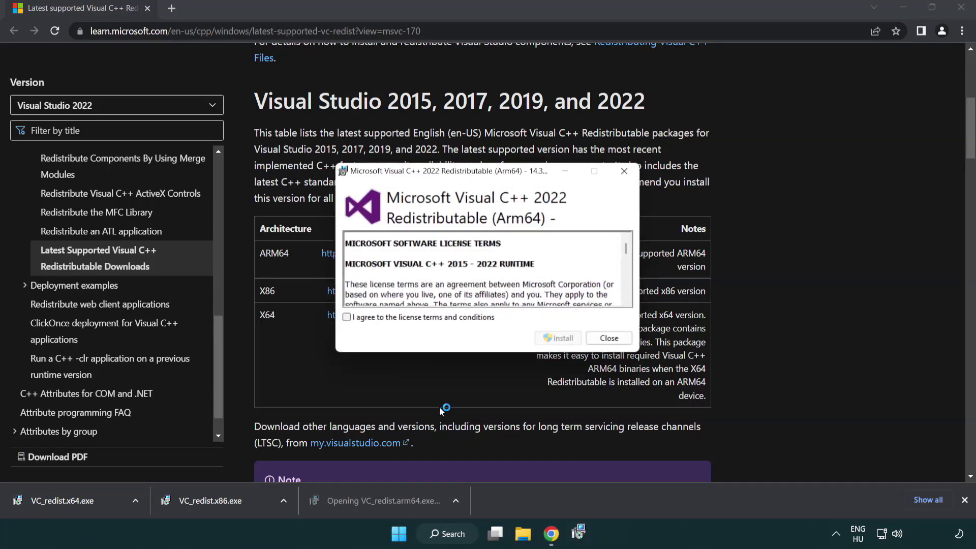
{"action": "left_click_drag", "start_coordinate": [626, 245], "coordinate": [634, 297]}
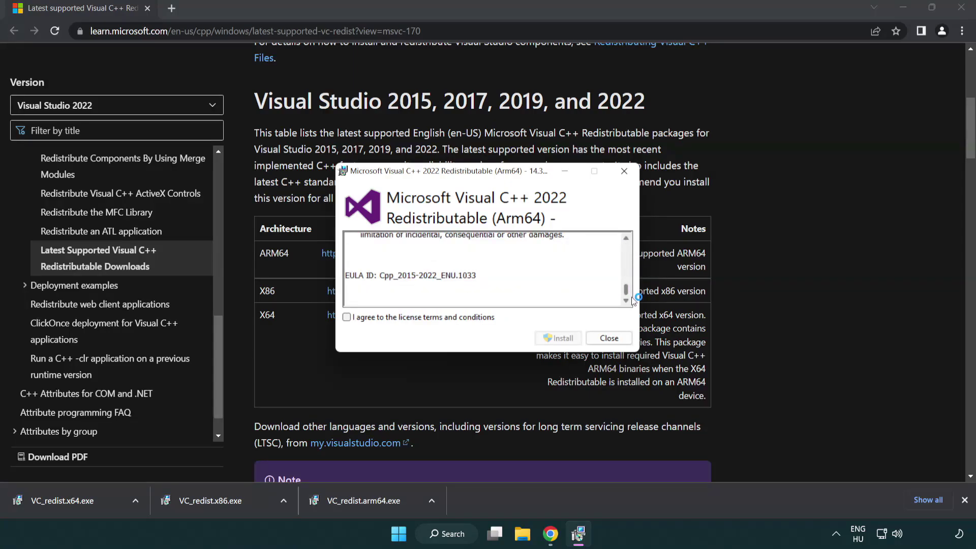
{"action": "left_click", "coordinate": [351, 319]}
{"action": "left_click", "coordinate": [544, 338]}
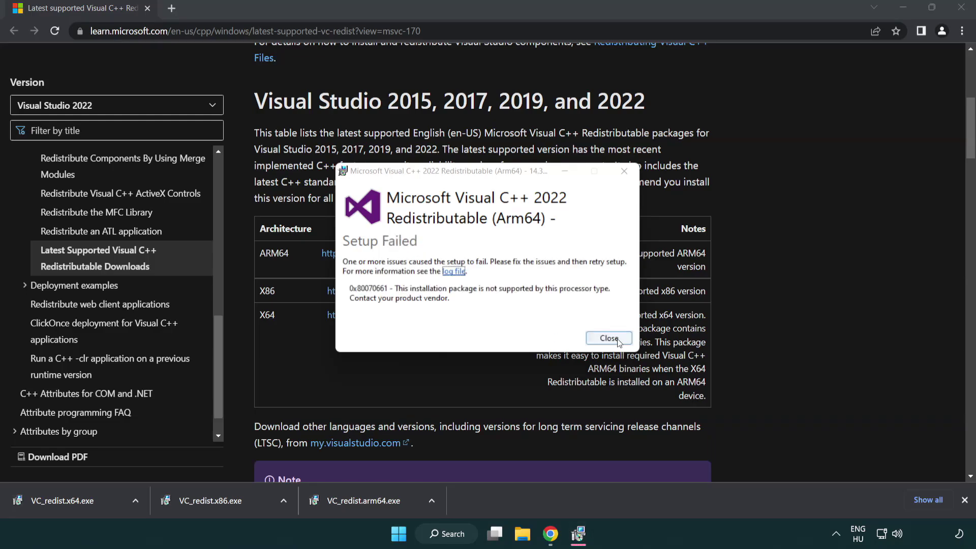
{"action": "left_click", "coordinate": [609, 338]}
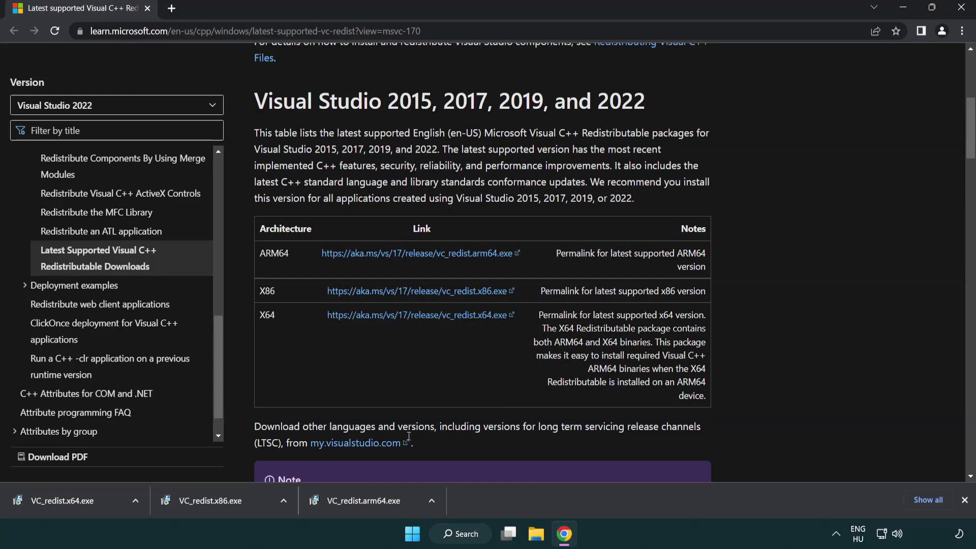
Run VC_redist.x86.exe and VC_redist.x64.exe, closing both Setup Successful dialogs without restarting.
{"action": "left_click", "coordinate": [218, 507]}
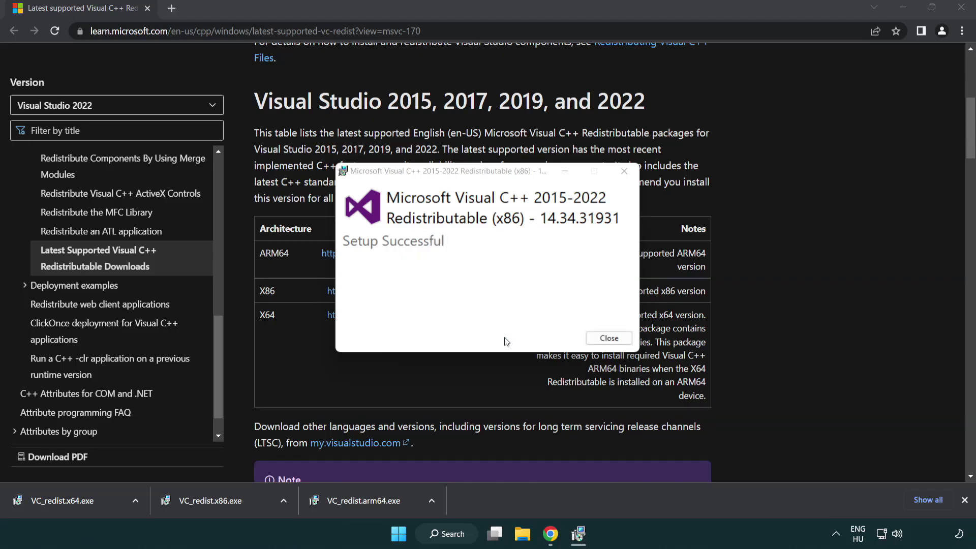
{"action": "left_click", "coordinate": [609, 338]}
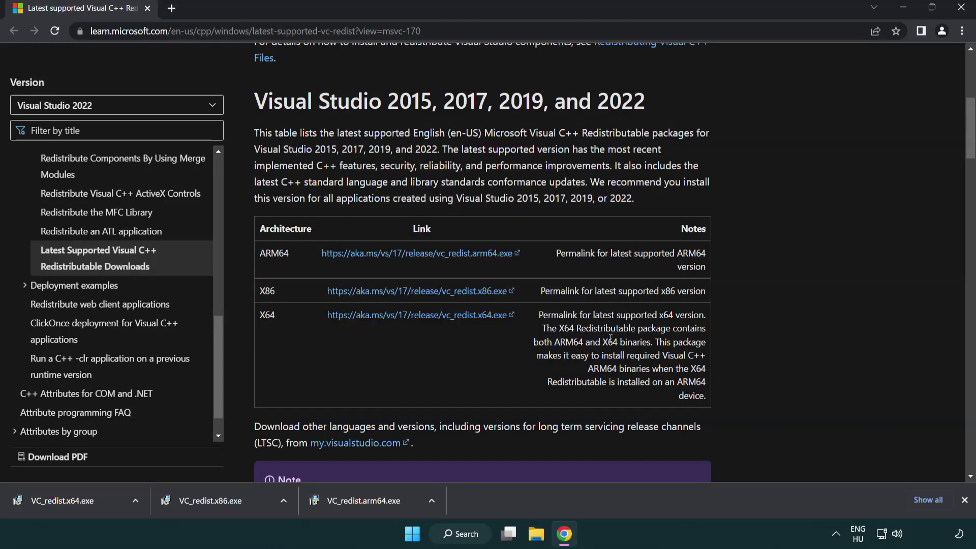
{"action": "left_click", "coordinate": [73, 499]}
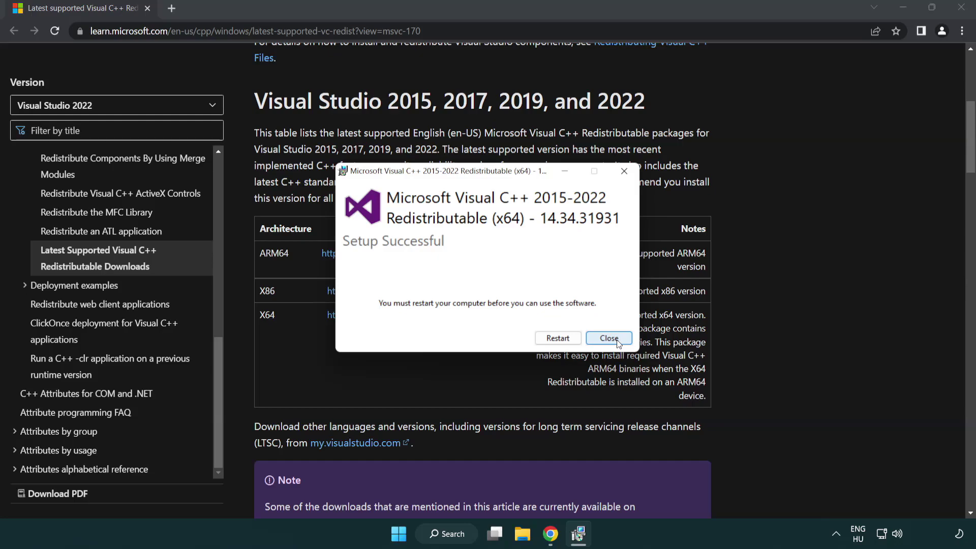
{"action": "left_click", "coordinate": [609, 339]}
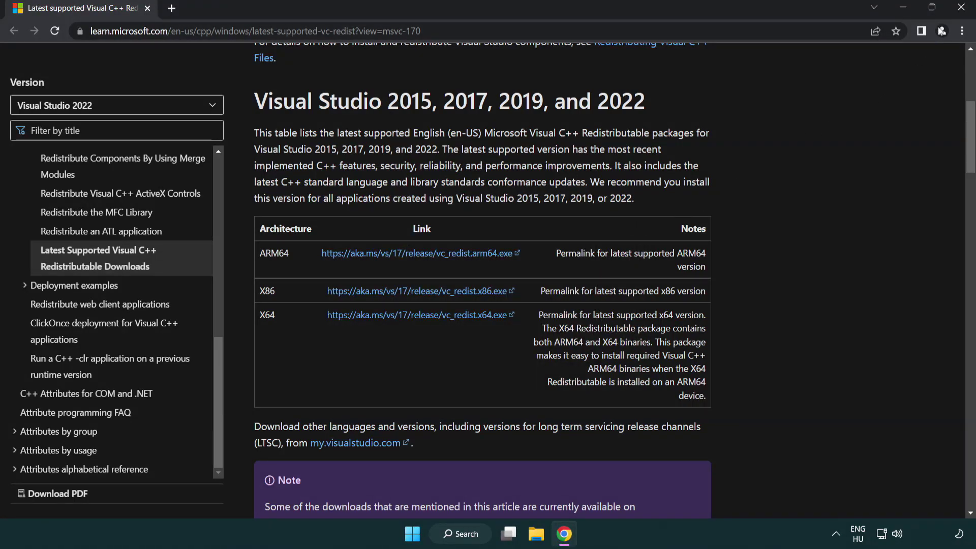
Close Chrome, search for cmd, and run Command Prompt as administrator.
{"action": "left_click", "coordinate": [963, 10]}
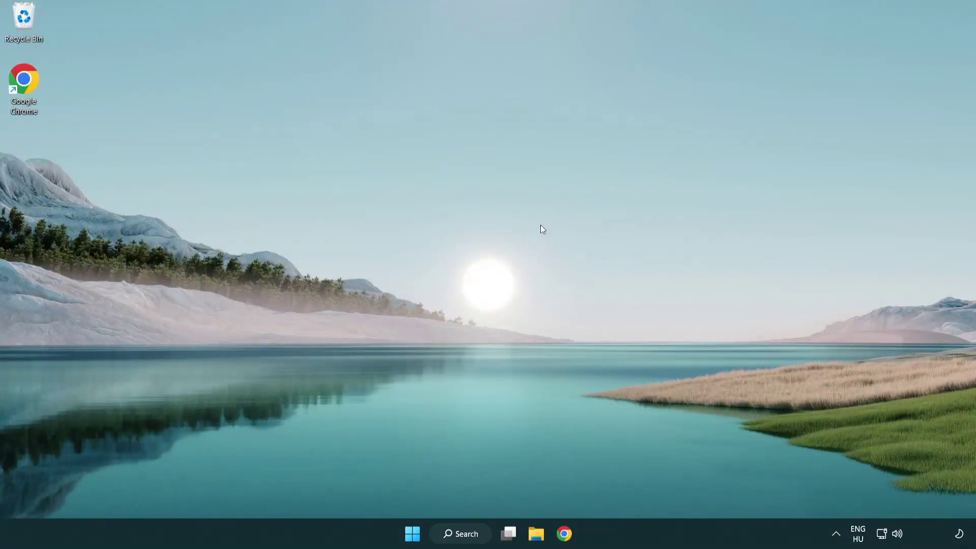
{"action": "left_click", "coordinate": [457, 536]}
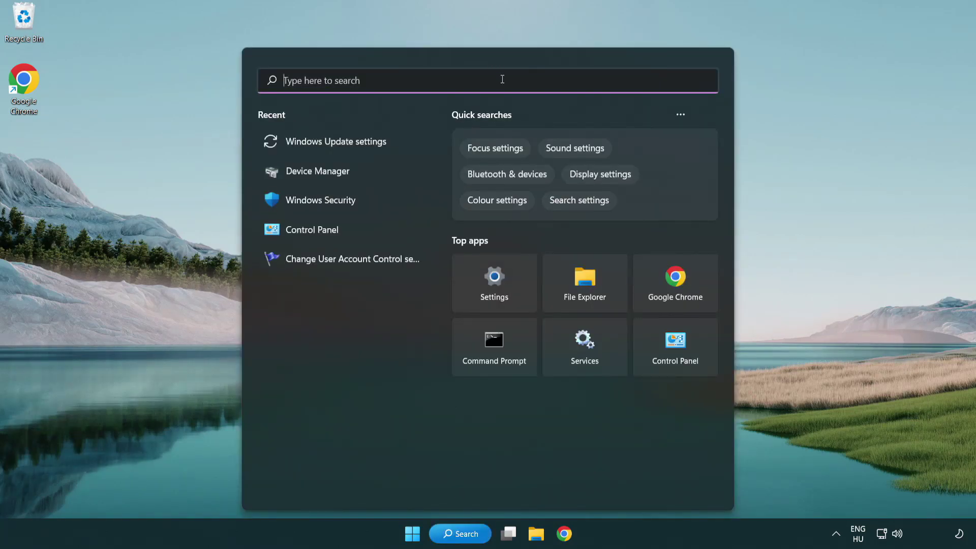
{"action": "type", "text": "cmd"}
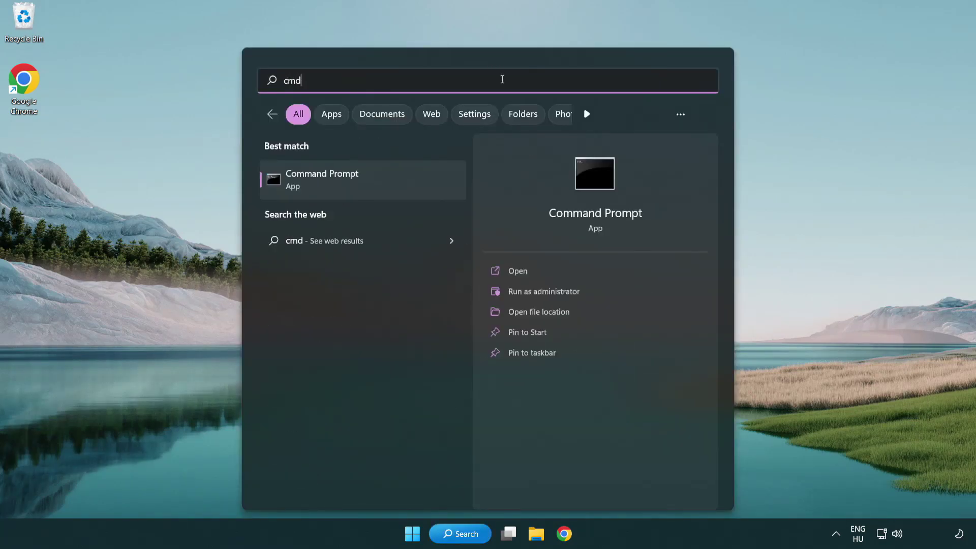
{"action": "right_click", "coordinate": [376, 191]}
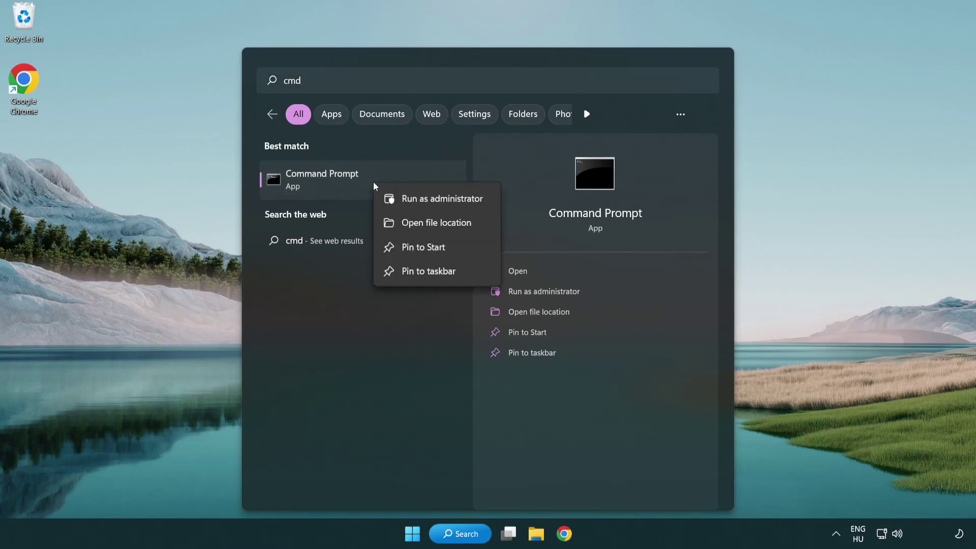
{"action": "left_click", "coordinate": [440, 199]}
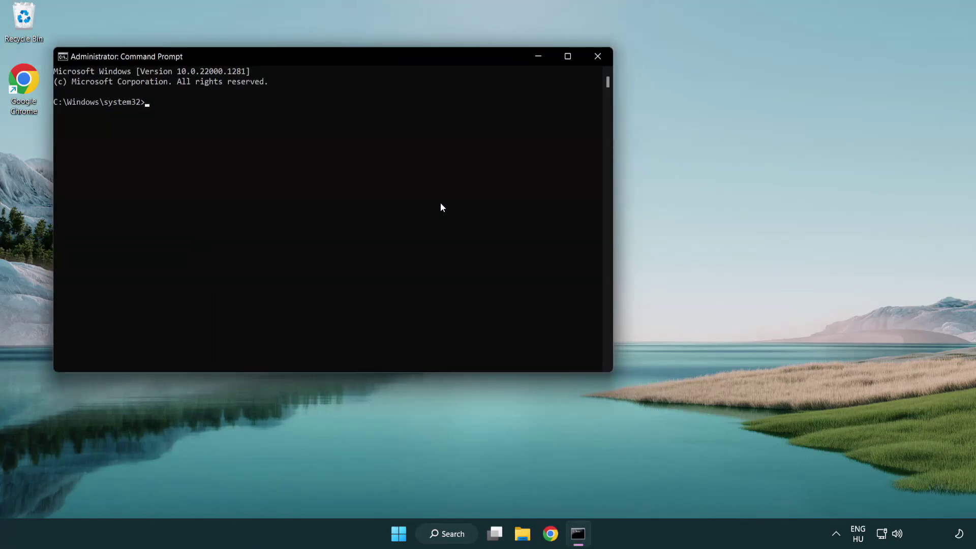
Run sfc /scannow and close Command Prompt once it finds no integrity violations.
{"action": "left_click_drag", "start_coordinate": [352, 52], "coordinate": [491, 100]}
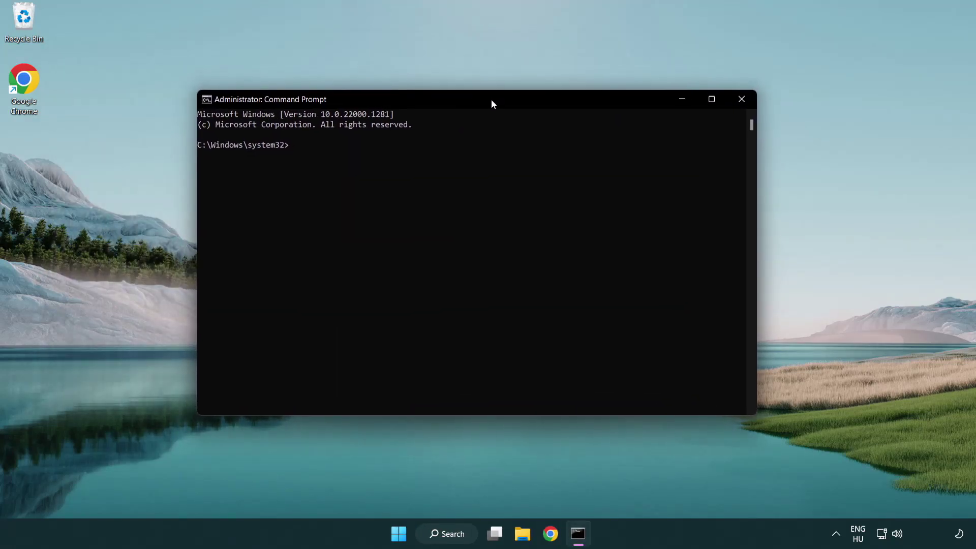
{"action": "type", "text": "s"}
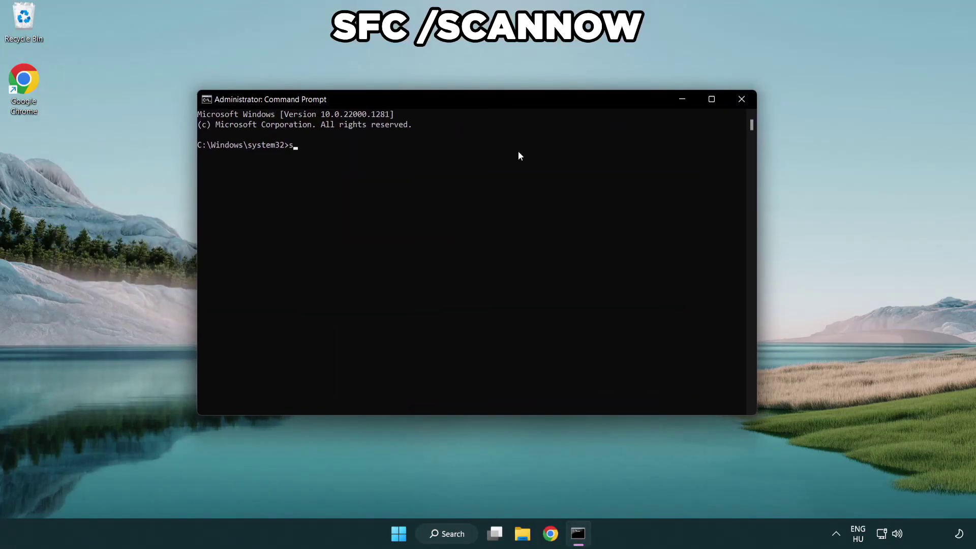
{"action": "type", "text": "fc /scannow"}
{"action": "key", "text": "Return"}
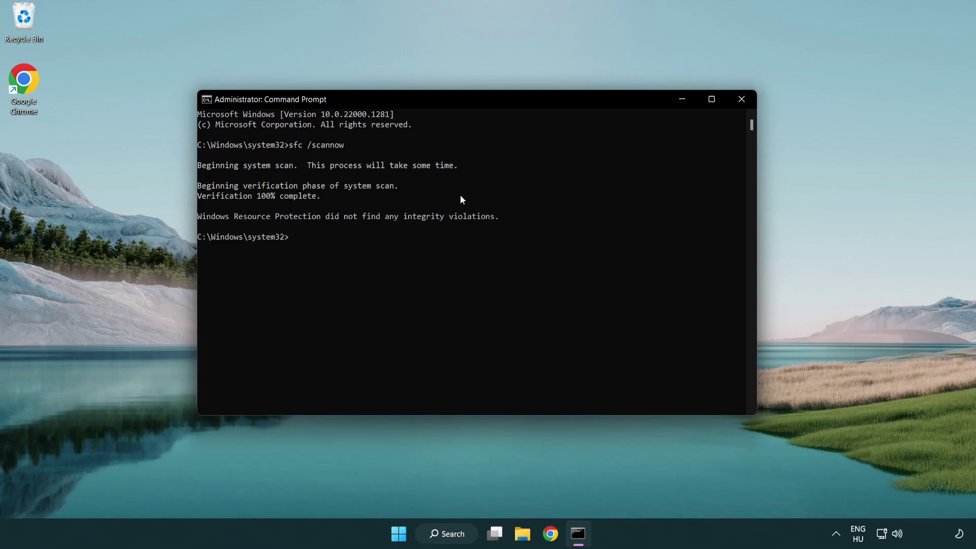
{"action": "left_click", "coordinate": [746, 102]}
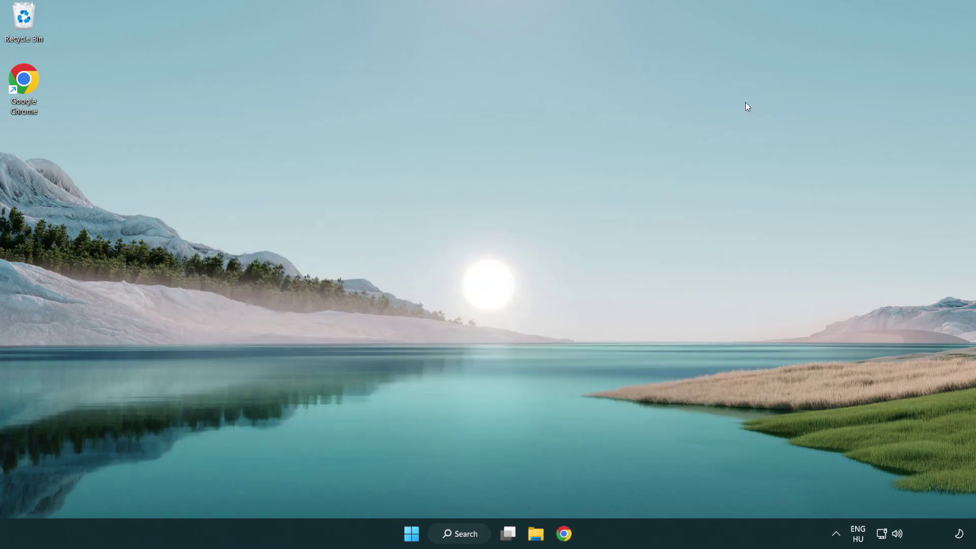
Open the Start menu's power options to reveal Restart.
{"action": "left_click", "coordinate": [413, 539]}
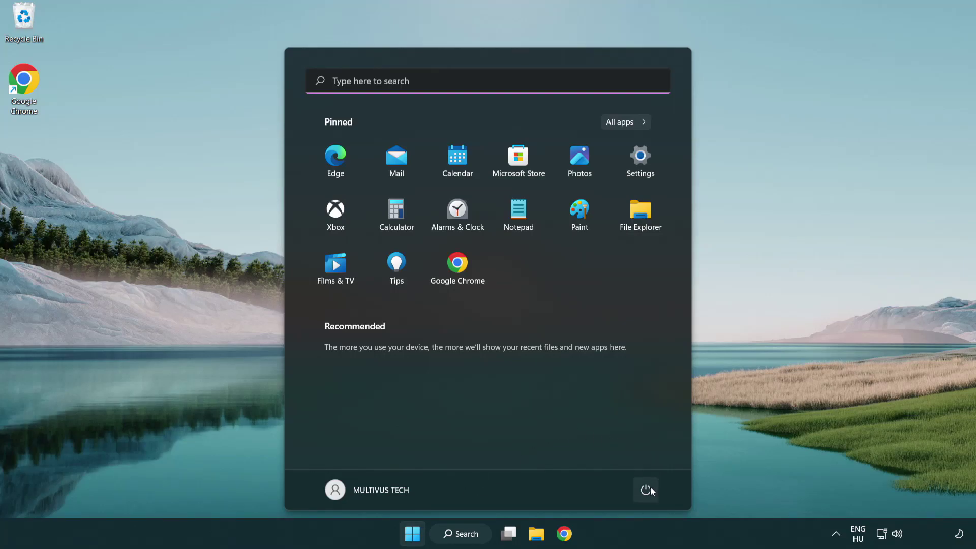
{"action": "left_click", "coordinate": [647, 489]}
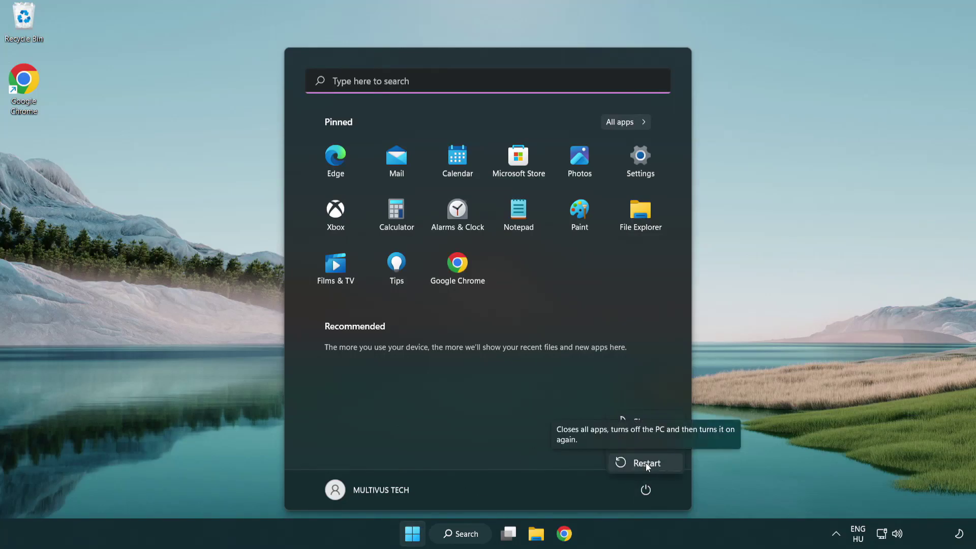